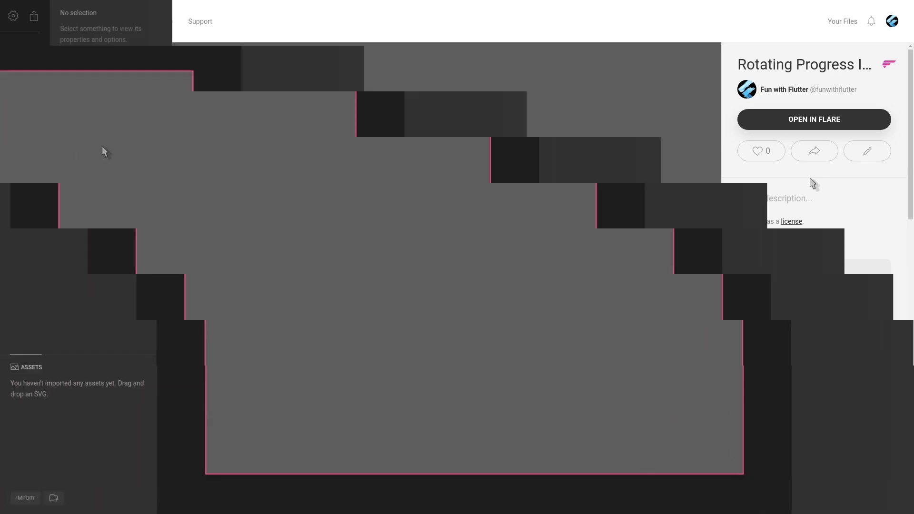
Draw a rectangle and size it to 600 wide by 5 high.
{"action": "key", "text": "r"}
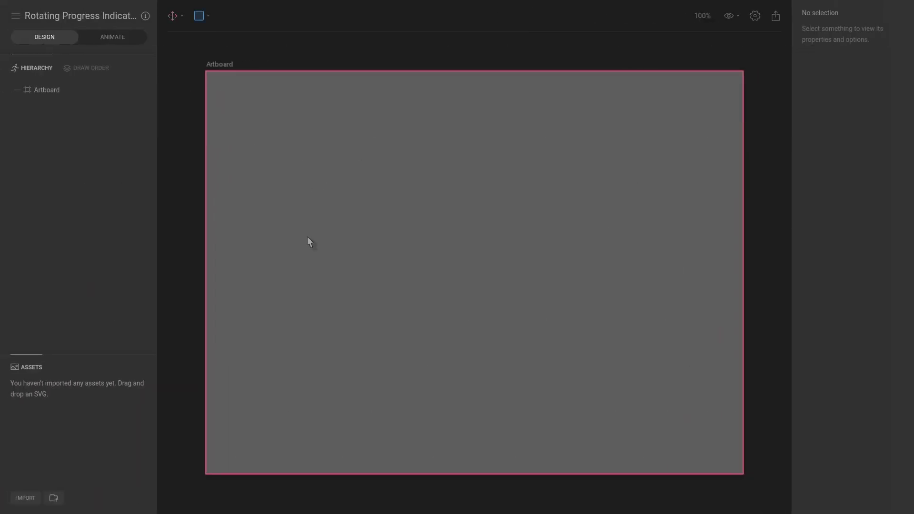
{"action": "left_click_drag", "start_coordinate": [347, 231], "coordinate": [589, 267]}
{"action": "left_click", "coordinate": [516, 255]}
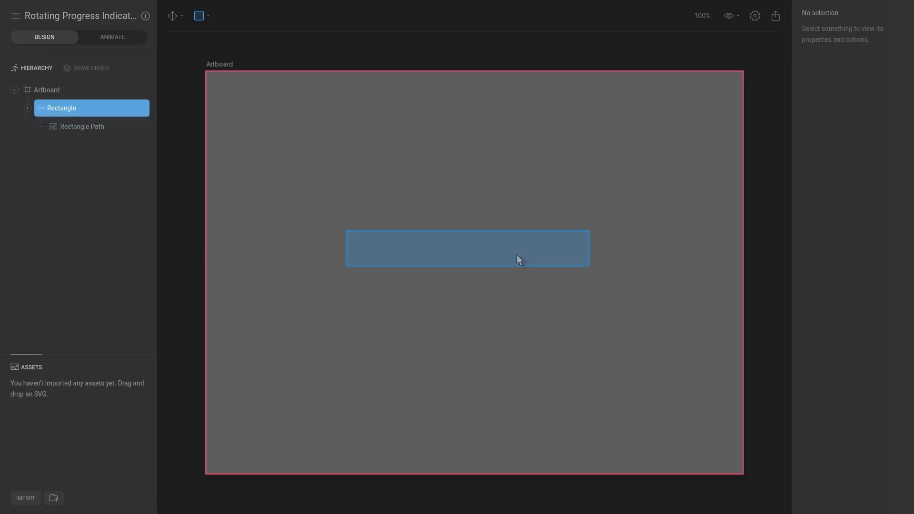
{"action": "left_click", "coordinate": [843, 103]}
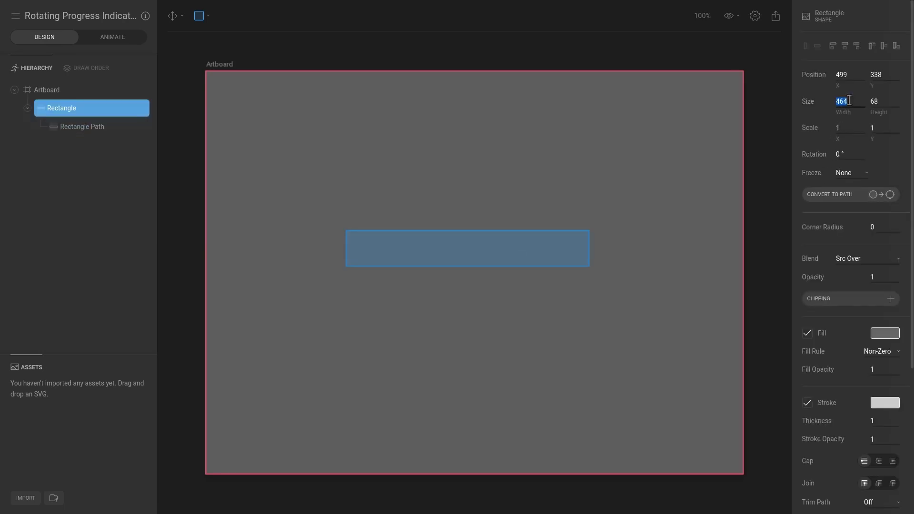
{"action": "type", "text": "600"}
{"action": "key", "text": "Tab"}
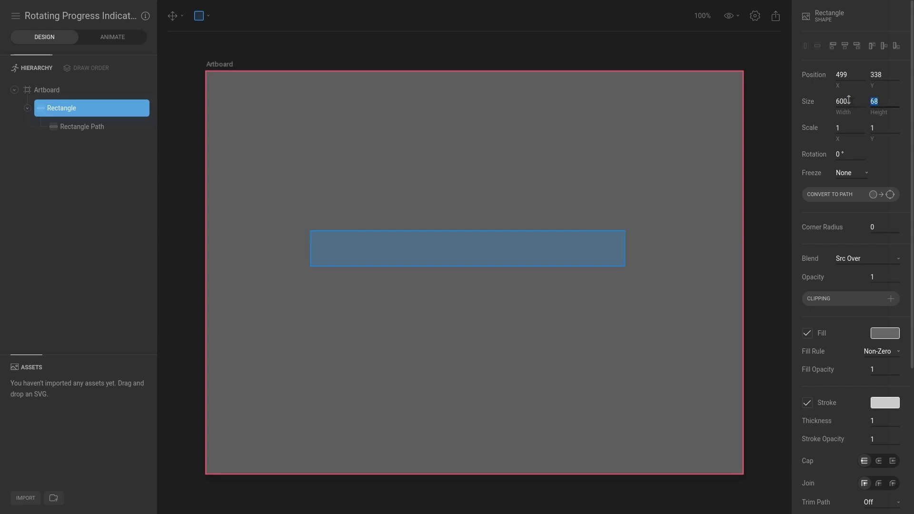
{"action": "type", "text": "5"}
{"action": "key", "text": "Return"}
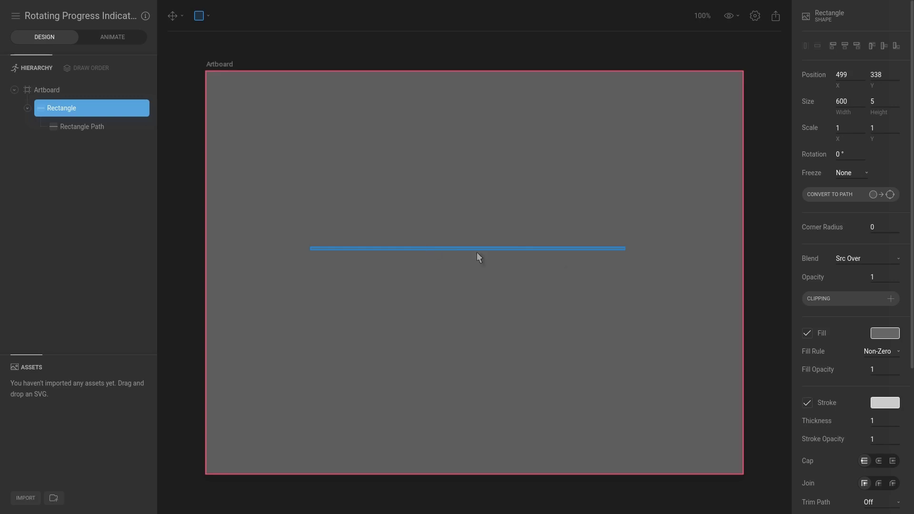
Centre the bar horizontally and vertically on the artboard at 512, 384.
{"action": "left_click", "coordinate": [848, 49]}
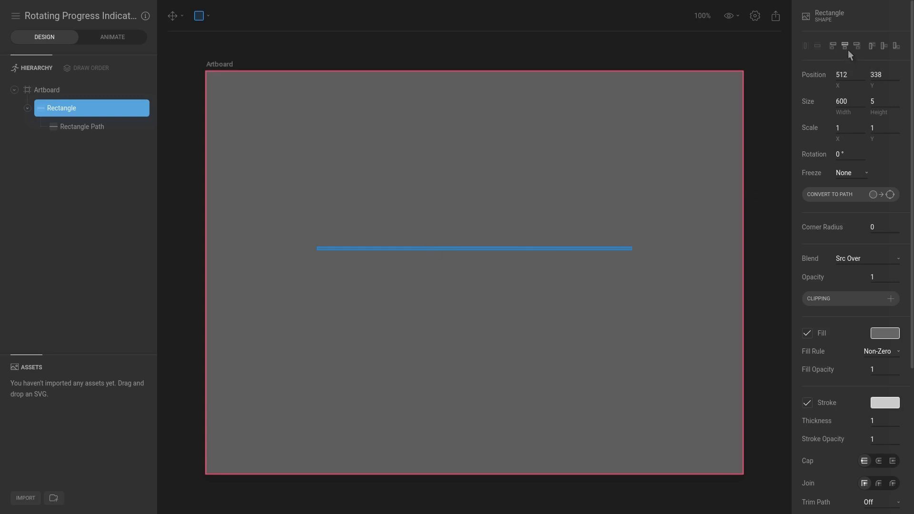
{"action": "left_click", "coordinate": [884, 45]}
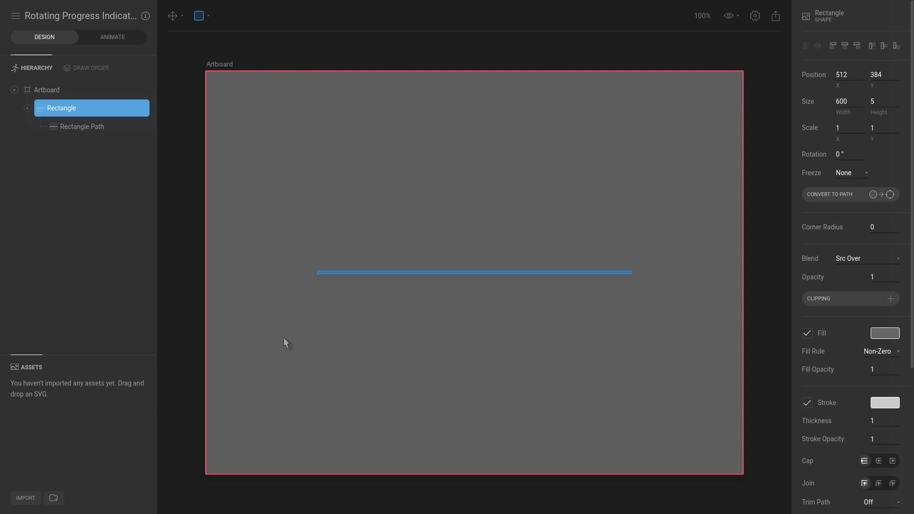
{"action": "left_click", "coordinate": [833, 50]}
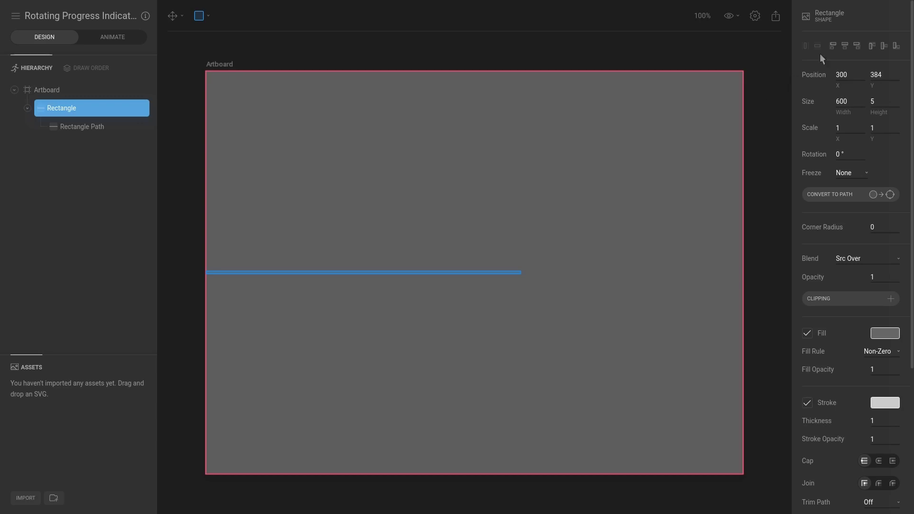
{"action": "left_click", "coordinate": [843, 48]}
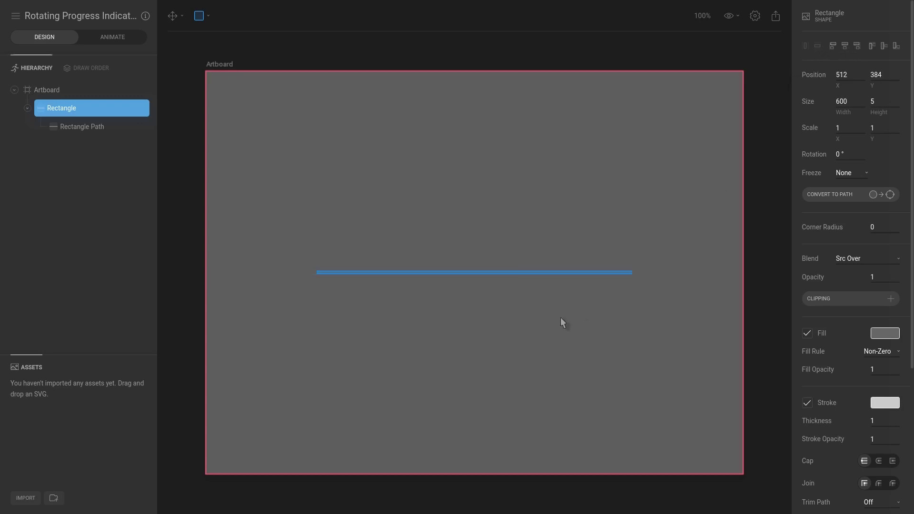
{"action": "left_click", "coordinate": [515, 174]}
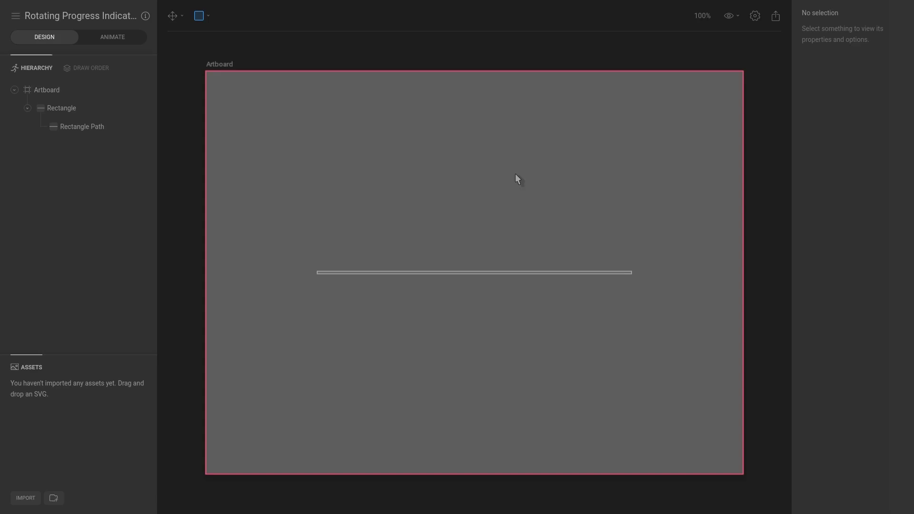
Draw a 50×50 circle and centre it on the artboard over the bar.
{"action": "key", "text": "o"}
{"action": "left_click_drag", "start_coordinate": [431, 159], "coordinate": [454, 183]}
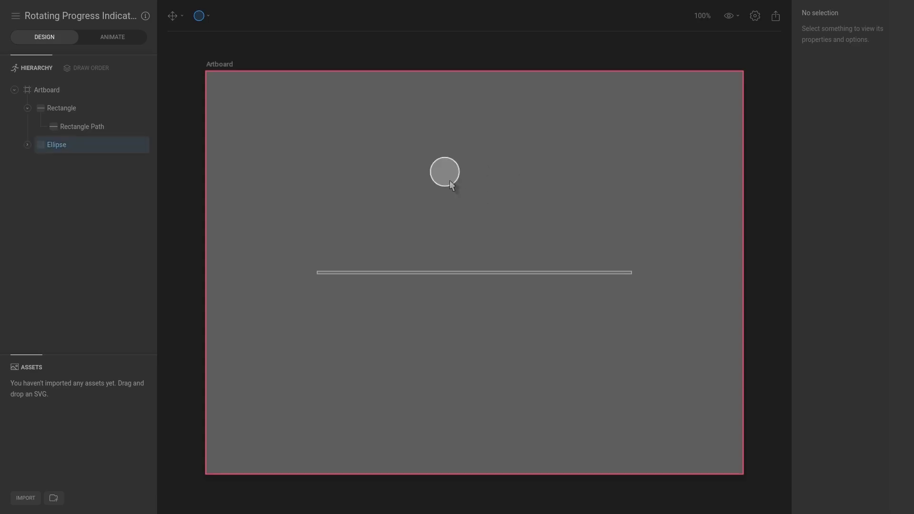
{"action": "left_click", "coordinate": [449, 180]}
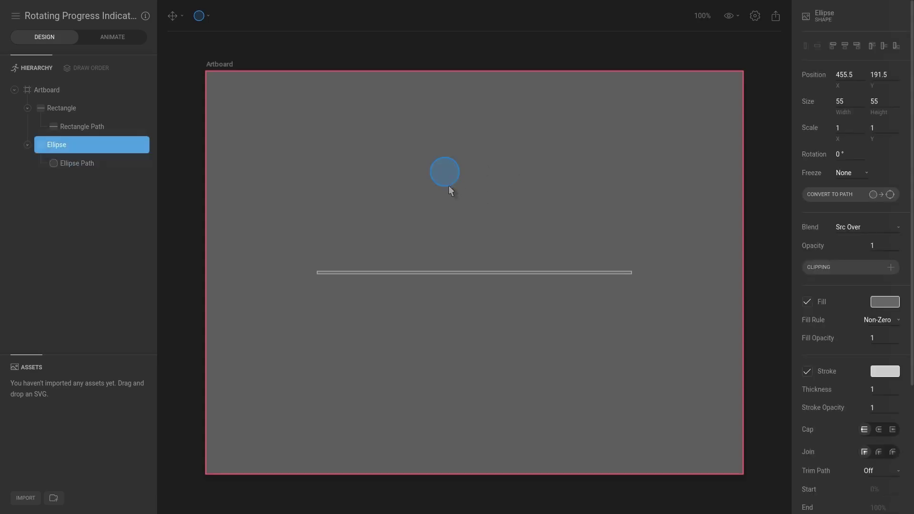
{"action": "double_click", "coordinate": [848, 103]}
{"action": "type", "text": "50"}
{"action": "key", "text": "Tab"}
{"action": "type", "text": "50"}
{"action": "left_click", "coordinate": [845, 45]}
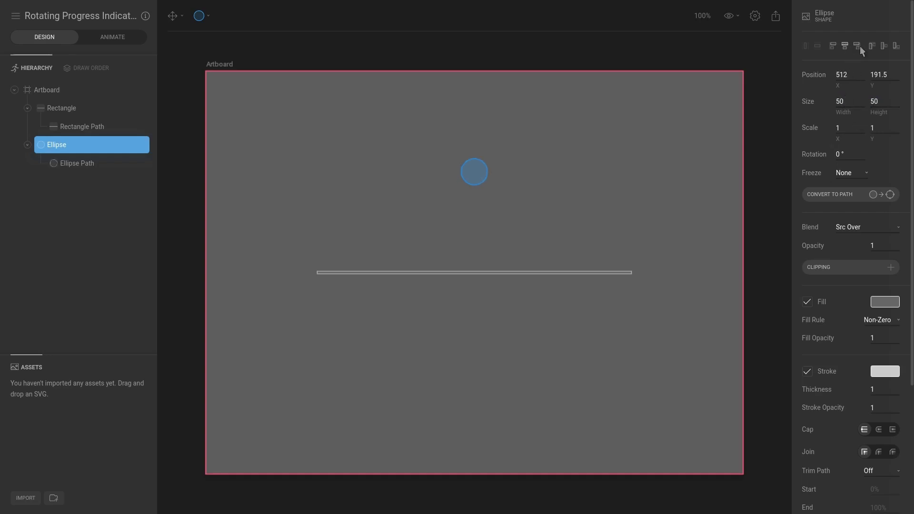
{"action": "left_click", "coordinate": [885, 45]}
{"action": "left_click", "coordinate": [708, 172]}
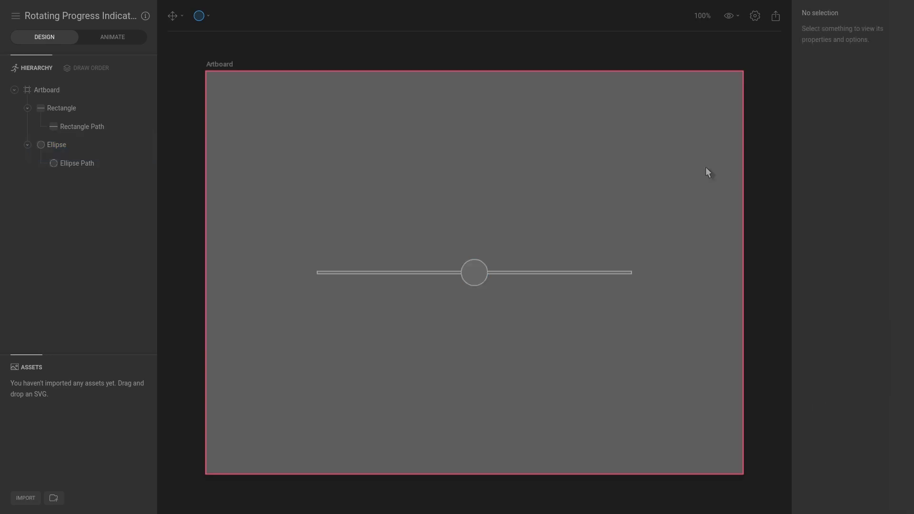
Fill the circle dark gray #4B4B4B with no outline.
{"action": "left_click", "coordinate": [475, 273]}
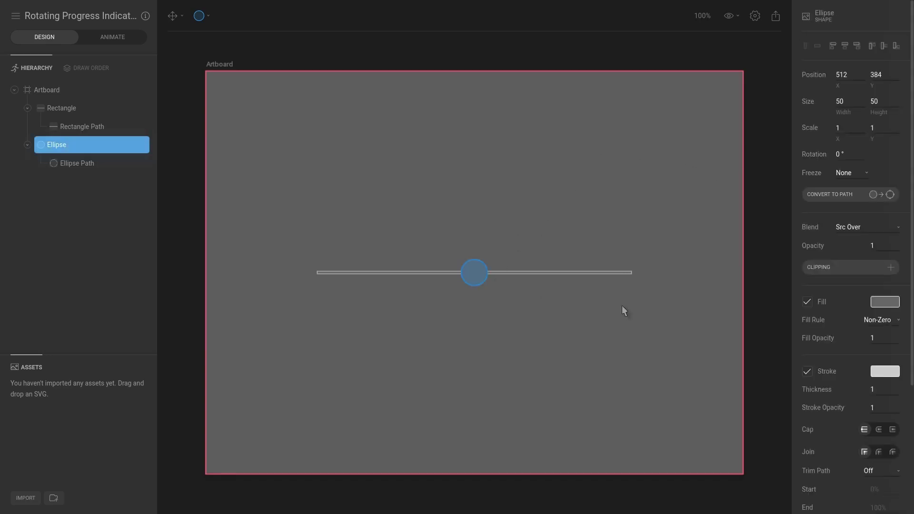
{"action": "left_click", "coordinate": [807, 302]}
{"action": "left_click", "coordinate": [807, 302]}
{"action": "left_click", "coordinate": [872, 304]}
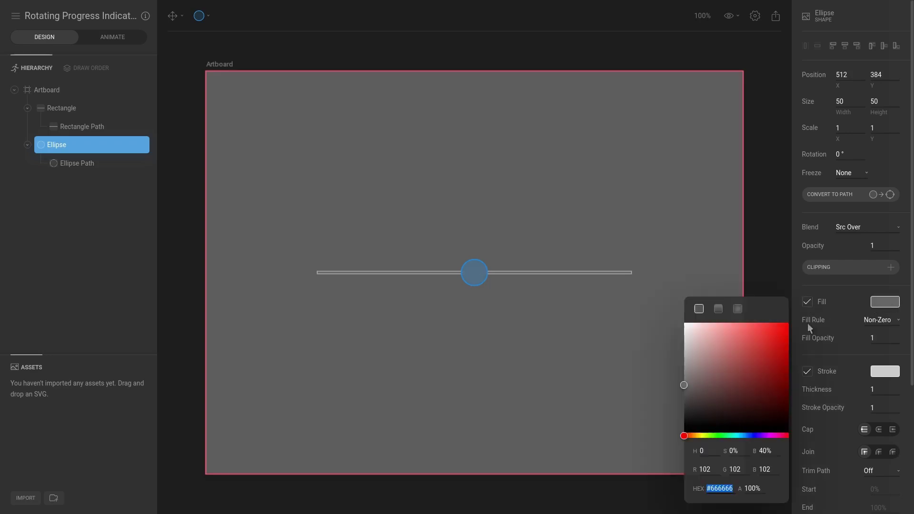
{"action": "left_click", "coordinate": [684, 397]}
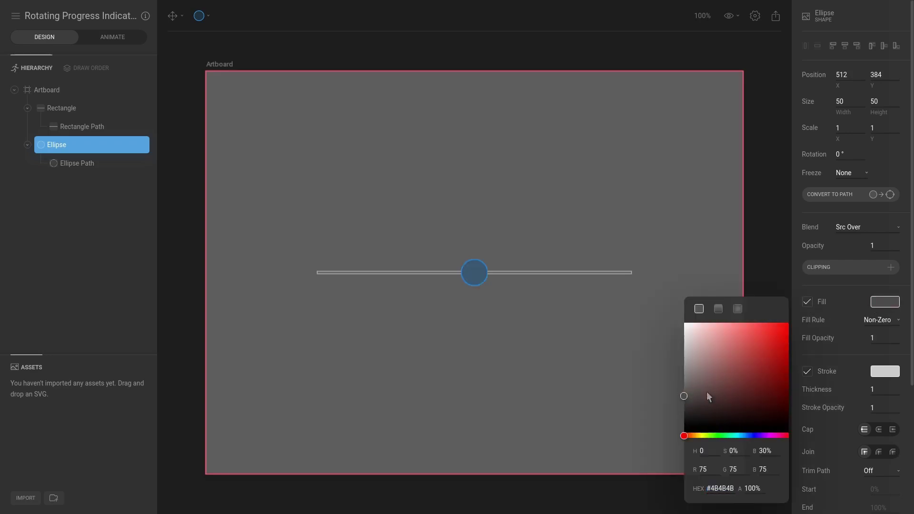
{"action": "left_click", "coordinate": [807, 372]}
{"action": "left_click", "coordinate": [808, 372]}
{"action": "left_click", "coordinate": [596, 349]}
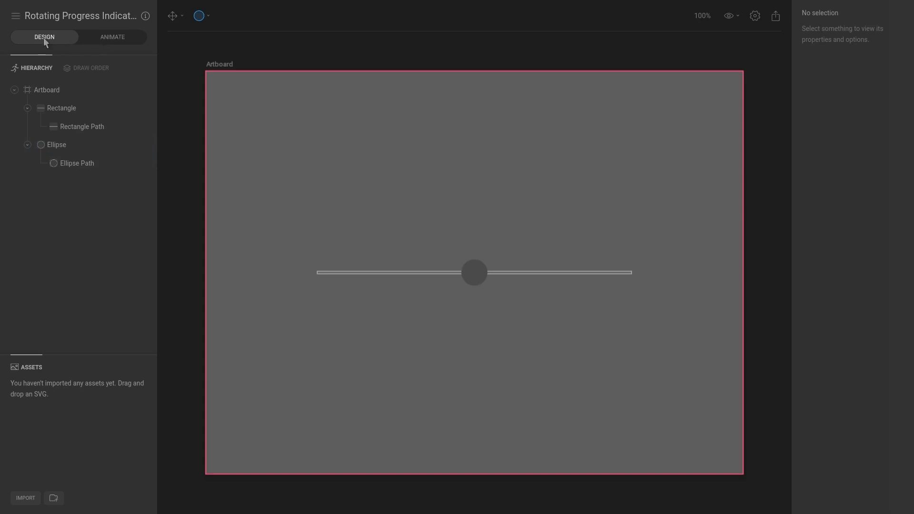
Enter Animate mode, check the Loading duration, and zoom and scrub the timeline.
{"action": "left_click", "coordinate": [105, 38]}
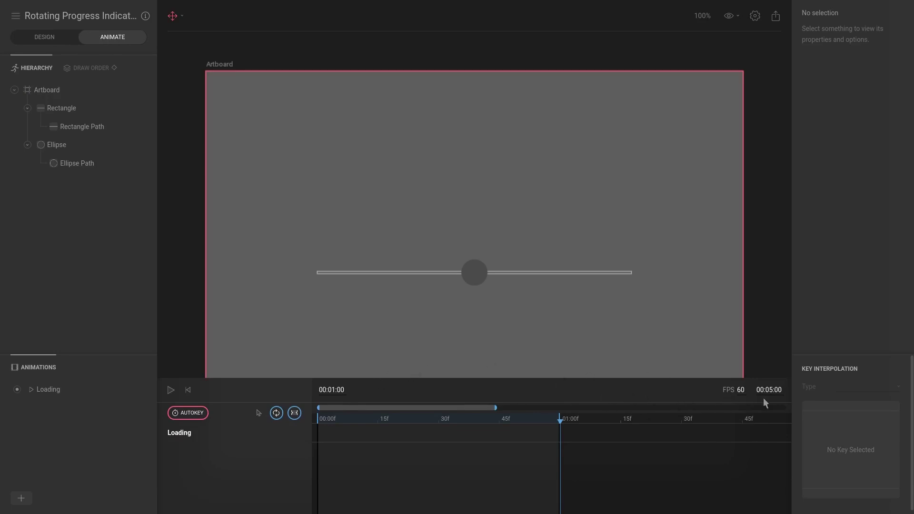
{"action": "left_click", "coordinate": [767, 389]}
{"action": "left_click_drag", "start_coordinate": [558, 417], "coordinate": [634, 415]}
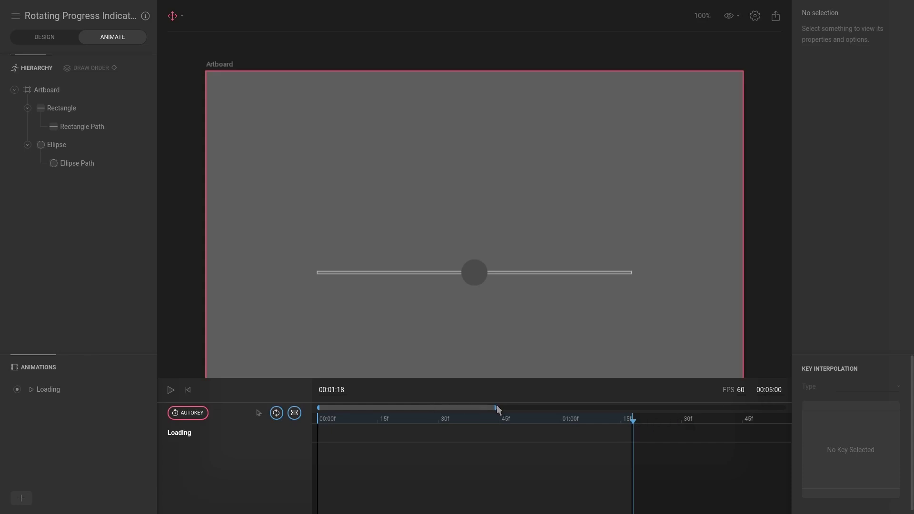
{"action": "left_click_drag", "start_coordinate": [495, 406], "coordinate": [471, 408]}
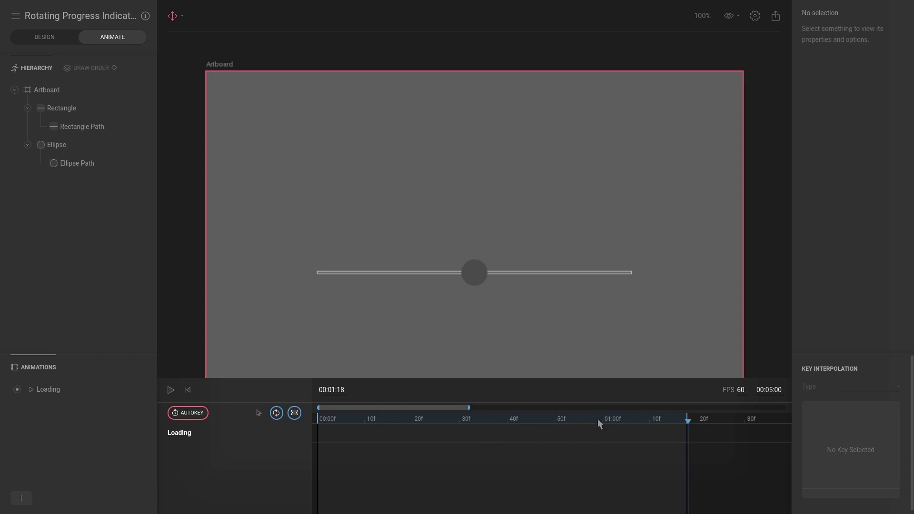
{"action": "left_click", "coordinate": [560, 421]}
{"action": "left_click_drag", "start_coordinate": [535, 419], "coordinate": [310, 412]}
Slide the ball right along the bar, creating a frame-0 Ellipse key.
{"action": "left_click", "coordinate": [477, 275]}
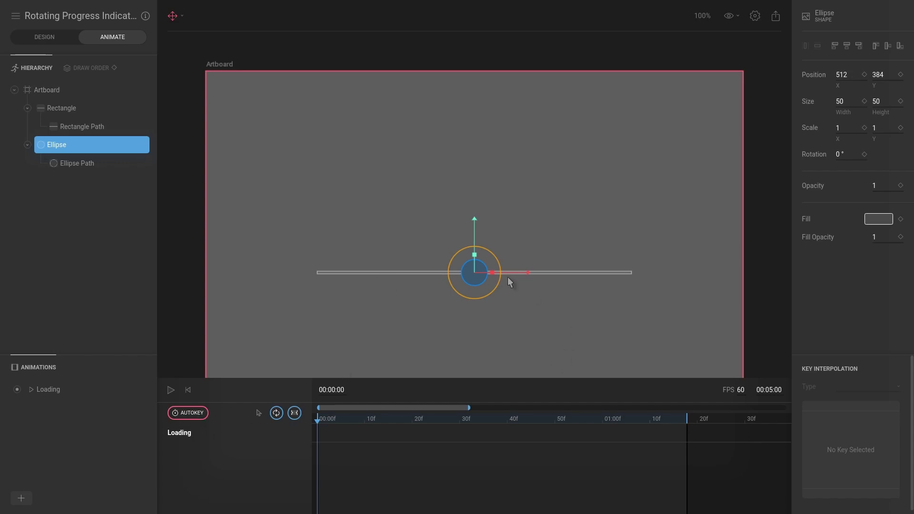
{"action": "left_click_drag", "start_coordinate": [525, 272], "coordinate": [608, 272]}
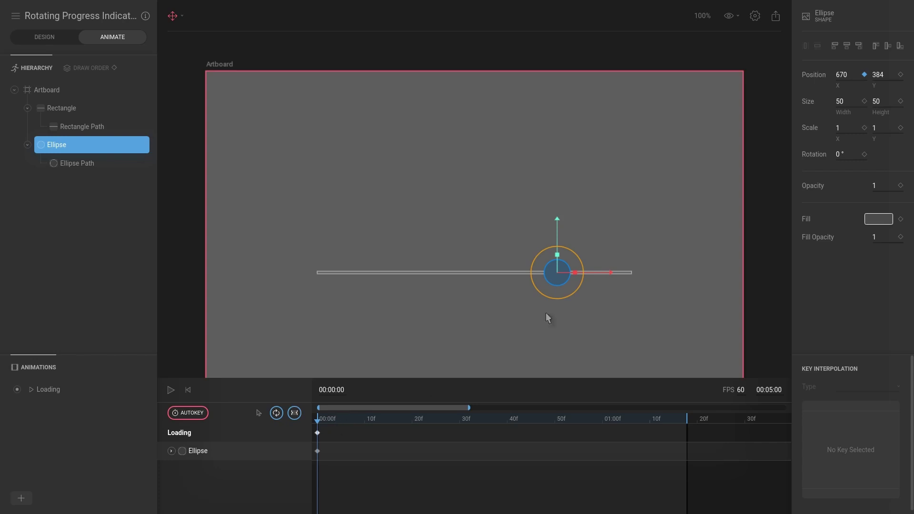
{"action": "scroll", "coordinate": [628, 280], "scroll_direction": "up", "scroll_amount": 2}
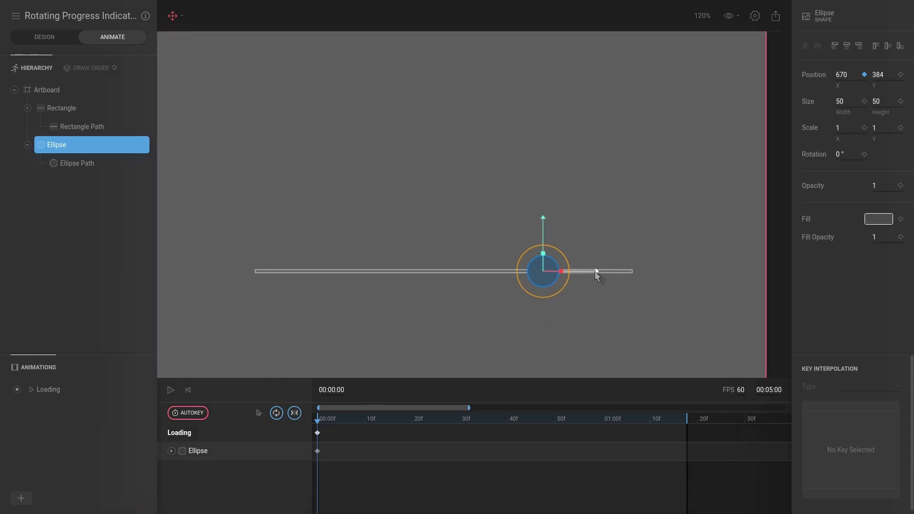
{"action": "left_click_drag", "start_coordinate": [595, 270], "coordinate": [645, 277]}
{"action": "left_click", "coordinate": [649, 281]}
Align the ball to the bar's right end, then set the time to frame 30.
{"action": "left_click_drag", "start_coordinate": [653, 231], "coordinate": [541, 321]}
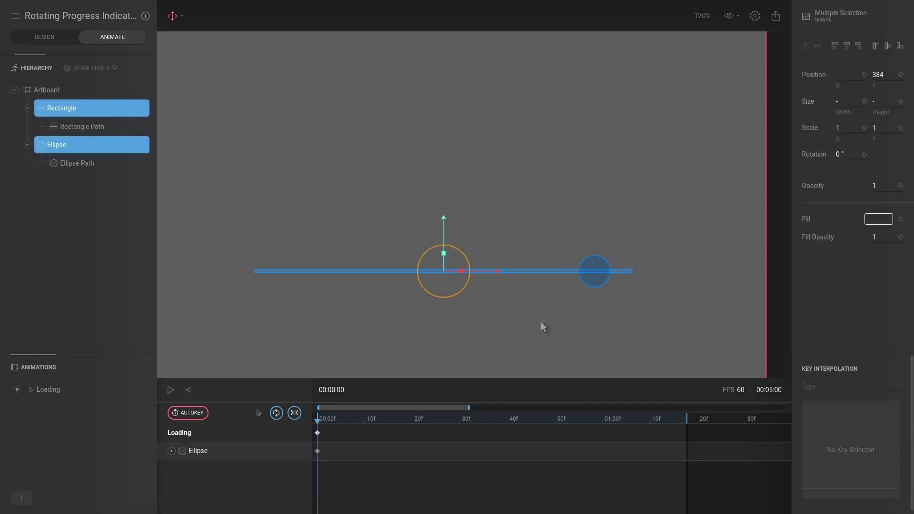
{"action": "left_click", "coordinate": [563, 276]}
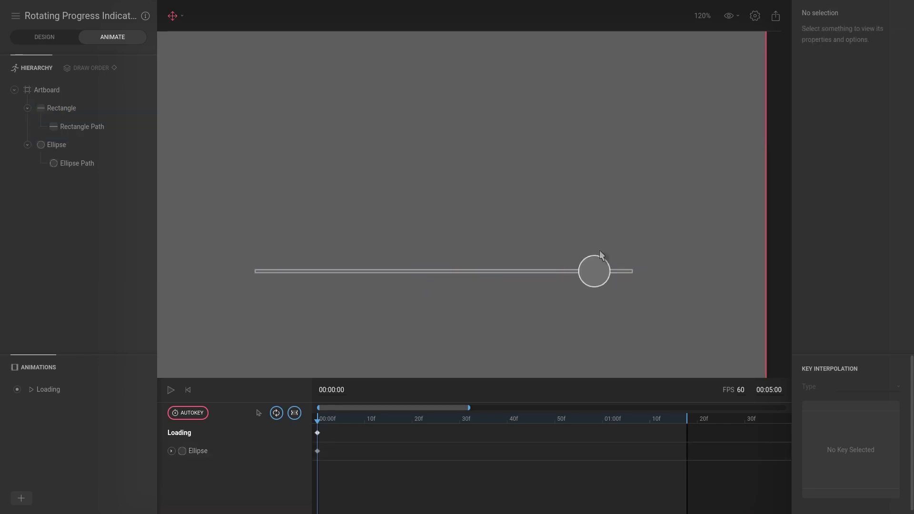
{"action": "left_click_drag", "start_coordinate": [679, 218], "coordinate": [547, 288]}
{"action": "scroll", "coordinate": [553, 285], "scroll_direction": "up", "scroll_amount": 2}
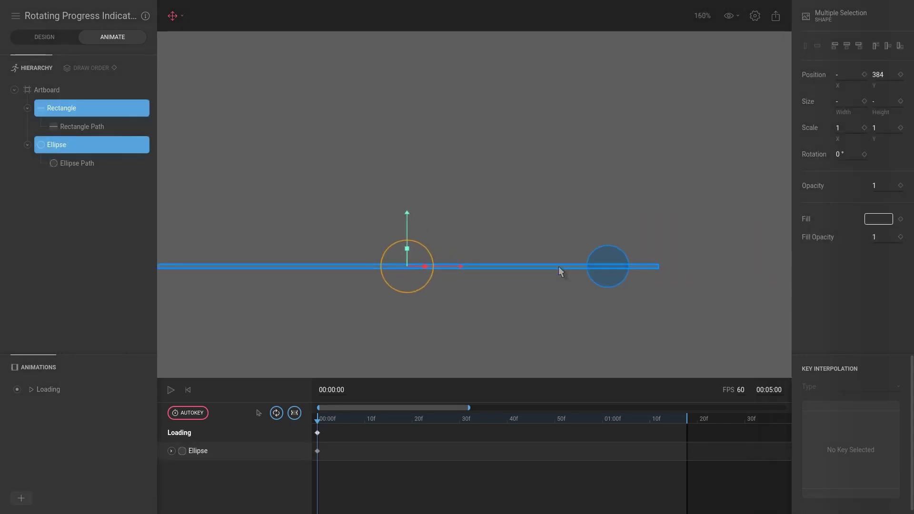
{"action": "scroll", "coordinate": [708, 169], "scroll_direction": "down", "scroll_amount": 1}
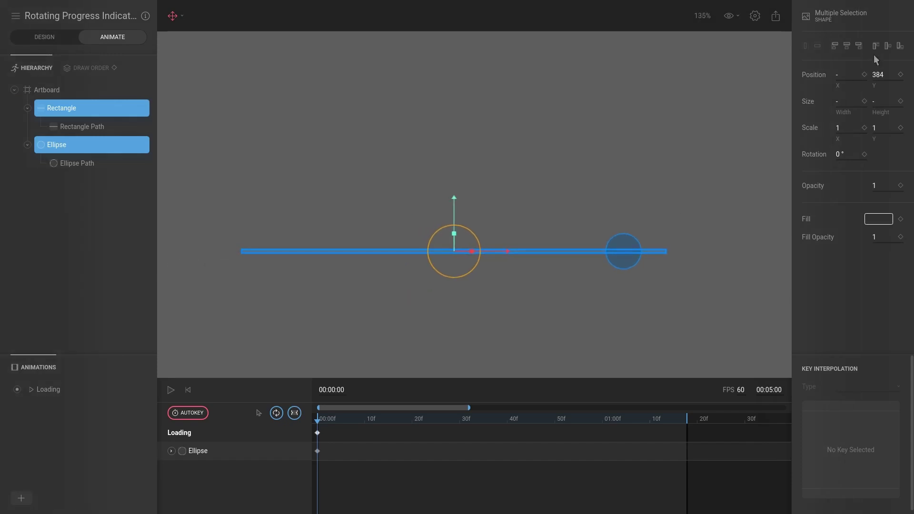
{"action": "left_click", "coordinate": [860, 46]}
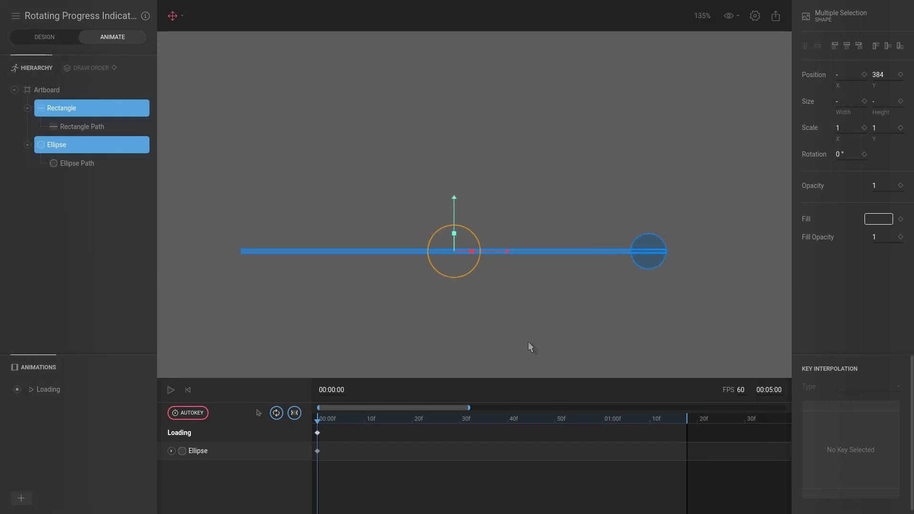
{"action": "left_click_drag", "start_coordinate": [335, 416], "coordinate": [459, 421]}
{"action": "mouse_move", "coordinate": [461, 425]}
{"action": "left_mouse_down"}
{"action": "mouse_move", "coordinate": [359, 418]}
{"action": "mouse_move", "coordinate": [471, 418]}
{"action": "mouse_move", "coordinate": [459, 415]}
{"action": "left_mouse_up"}
{"action": "scroll", "coordinate": [705, 262], "scroll_direction": "down", "scroll_amount": 2}
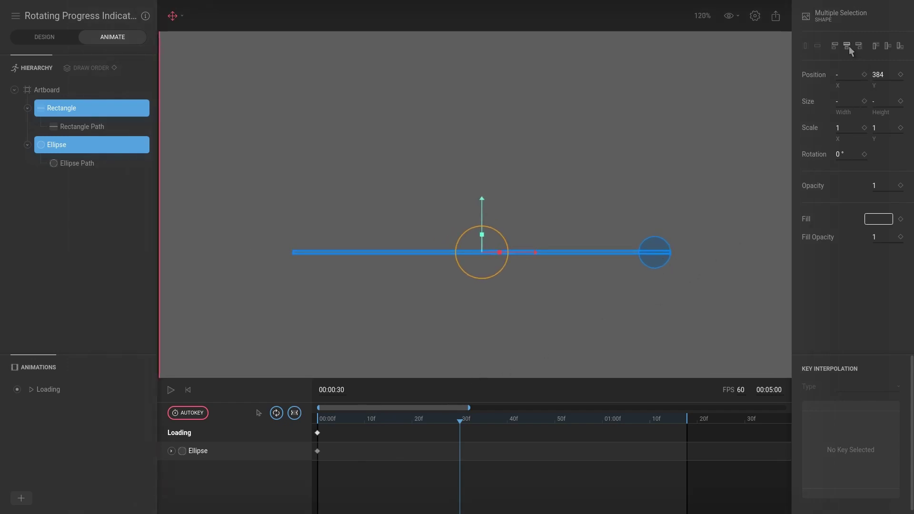
Key the ball at the bar's left end at 30f, then select the first keyframe at 01:00.
{"action": "left_click", "coordinate": [836, 47]}
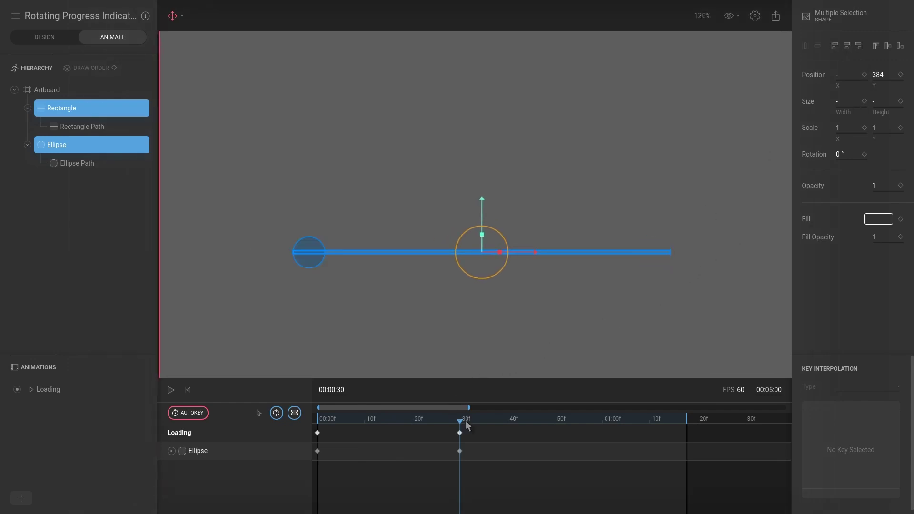
{"action": "left_click_drag", "start_coordinate": [465, 421], "coordinate": [603, 422]}
{"action": "left_click", "coordinate": [318, 434]}
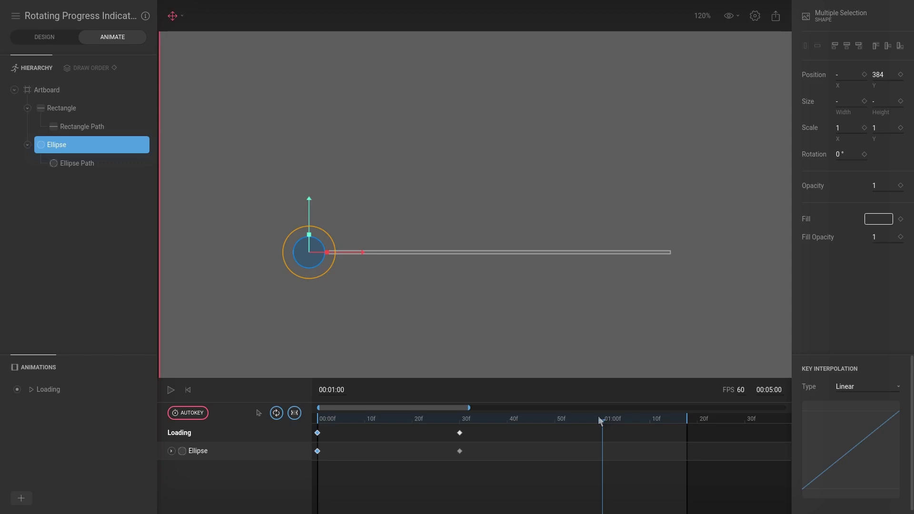
Paste the frame-0 keys at one second and end the work area at 01:00, previewing playback.
{"action": "key", "text": "ctrl+v"}
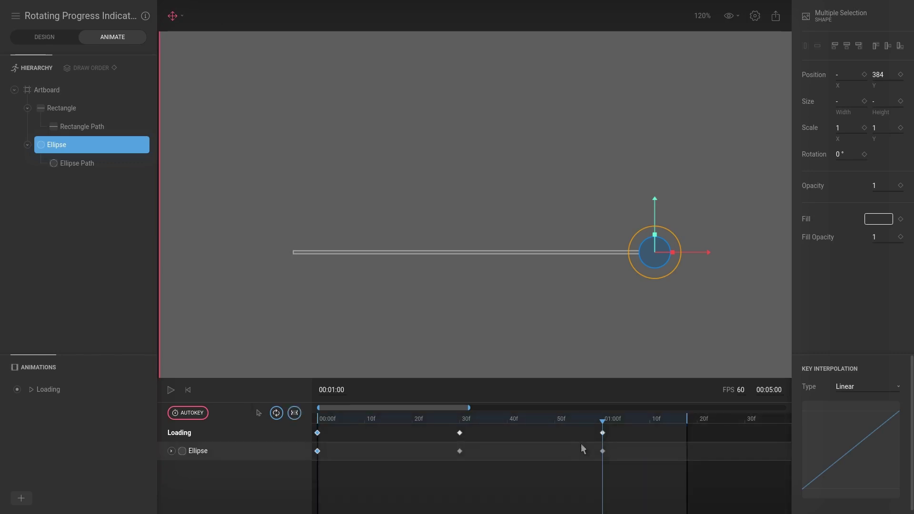
{"action": "left_click_drag", "start_coordinate": [688, 419], "coordinate": [603, 418]}
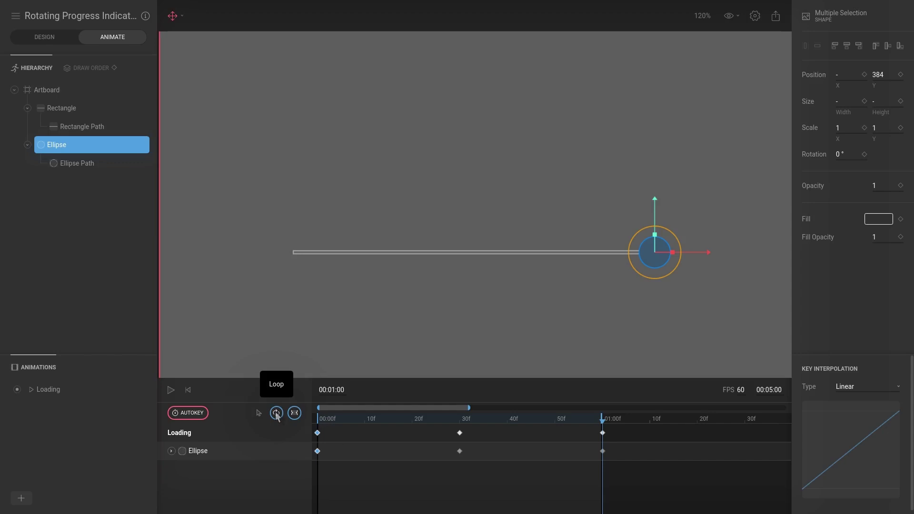
{"action": "key", "text": "space"}
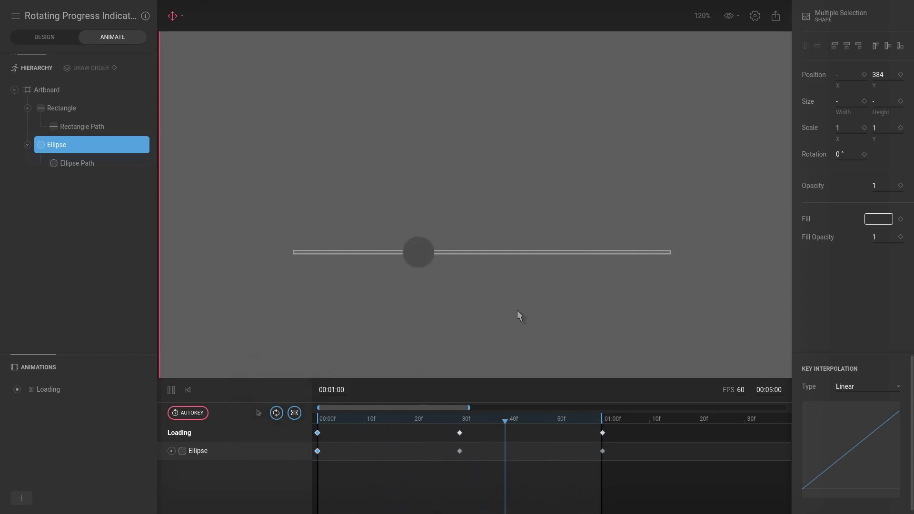
{"action": "scroll", "coordinate": [522, 318], "scroll_direction": "down", "scroll_amount": 3}
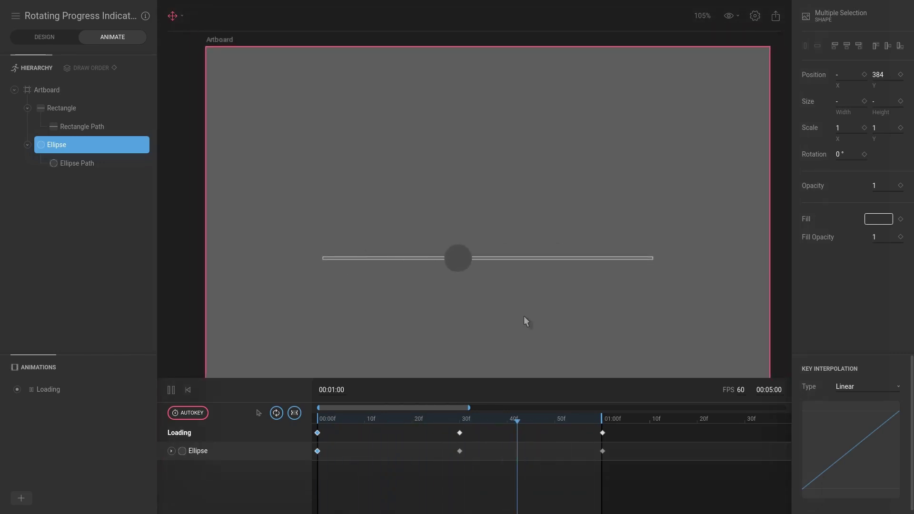
{"action": "key", "text": "space"}
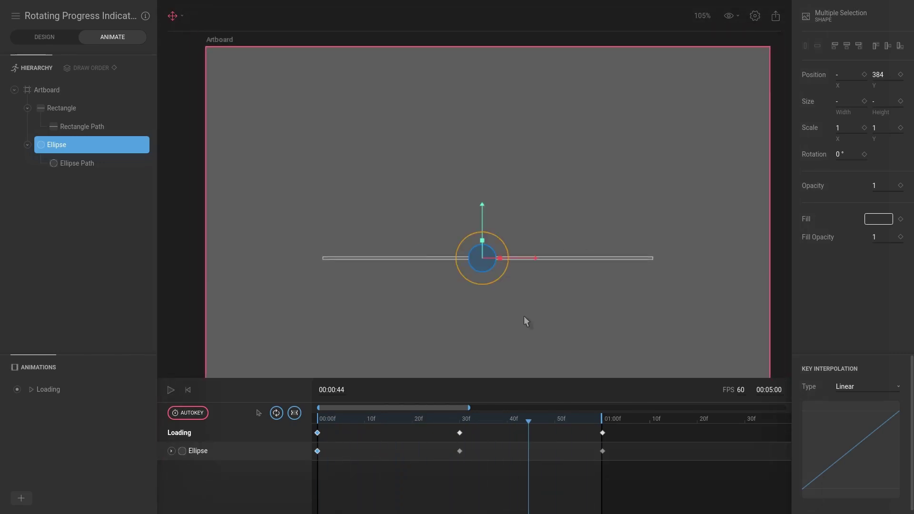
Select the keyframes at 0 and 30f and scrub to preview the ball's slide.
{"action": "left_click", "coordinate": [317, 441]}
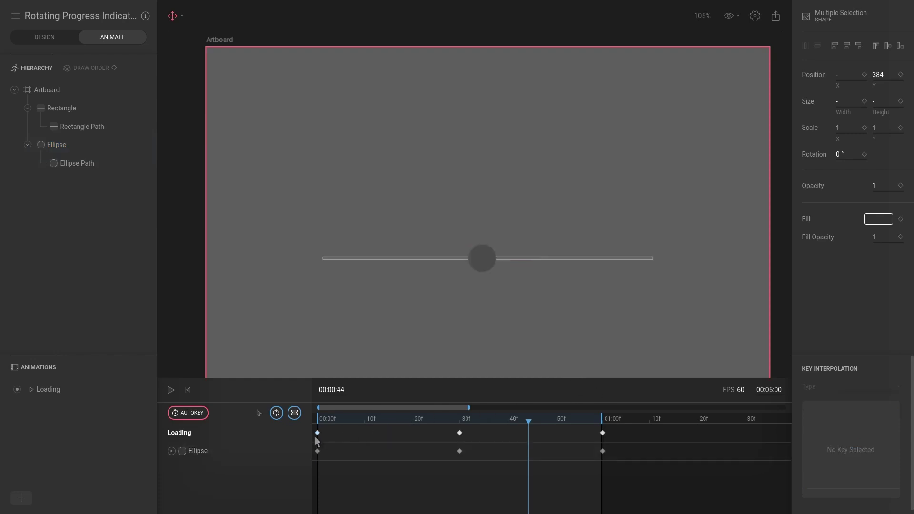
{"action": "left_click", "coordinate": [317, 432]}
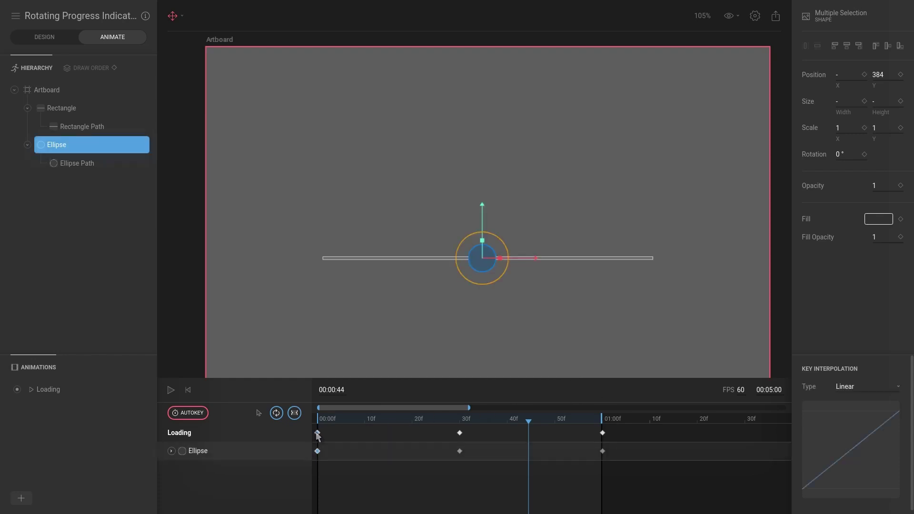
{"action": "left_click", "coordinate": [459, 433]}
{"action": "left_click", "coordinate": [461, 420]}
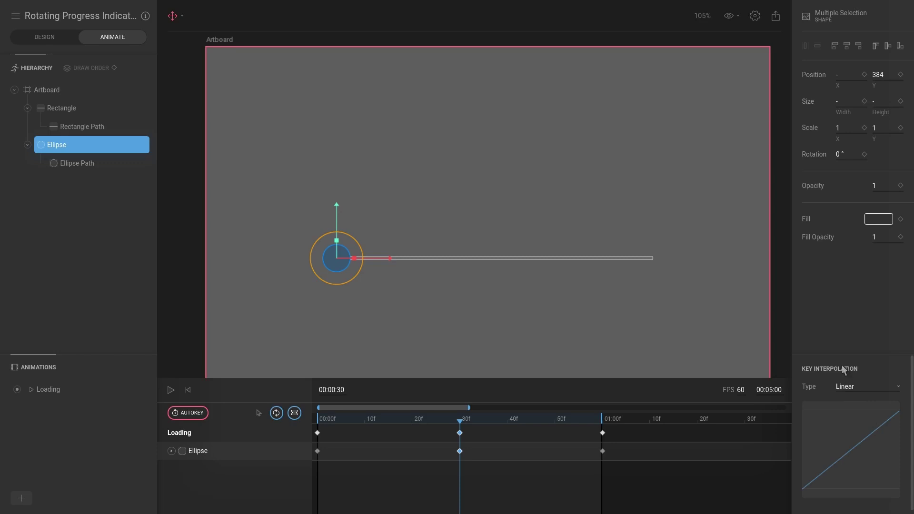
{"action": "left_click_drag", "start_coordinate": [455, 415], "coordinate": [305, 424]}
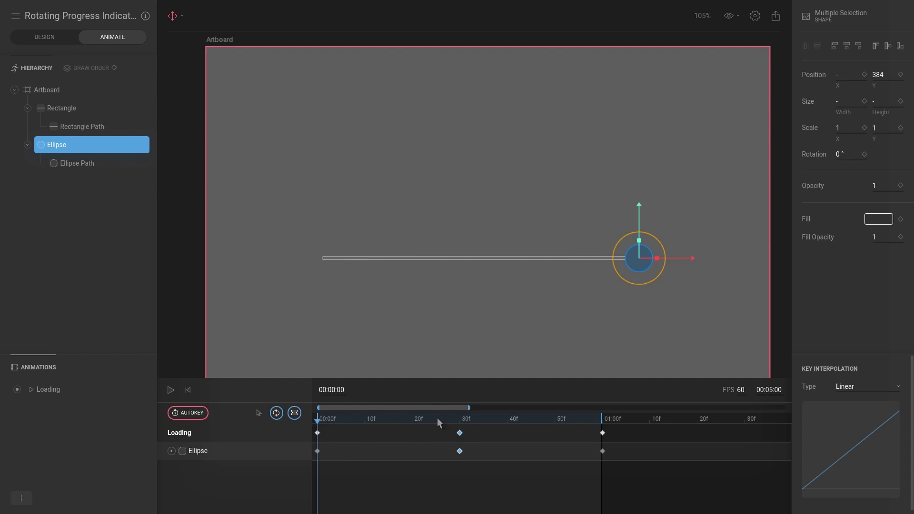
{"action": "left_click_drag", "start_coordinate": [437, 418], "coordinate": [314, 415]}
{"action": "left_click", "coordinate": [347, 420]}
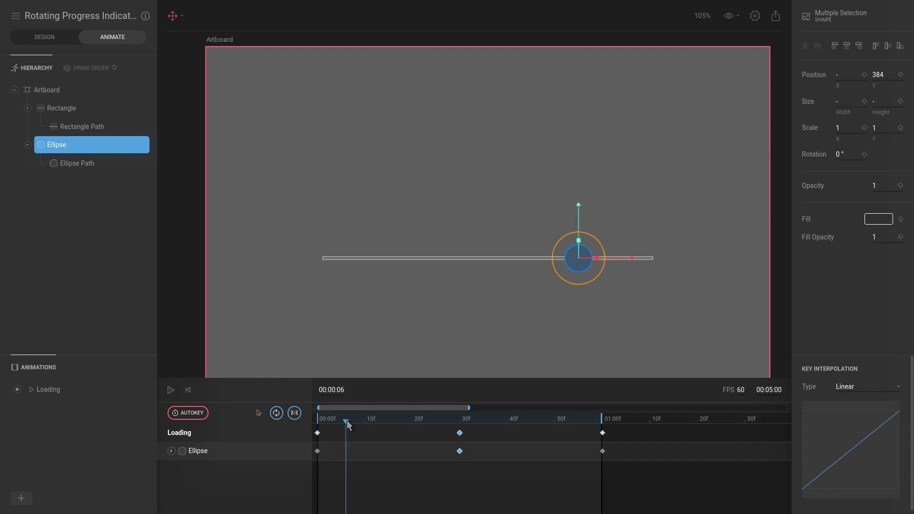
Expand the Ellipse row to show its Translation keys, then rewind to 00:00.
{"action": "left_click", "coordinate": [171, 451]}
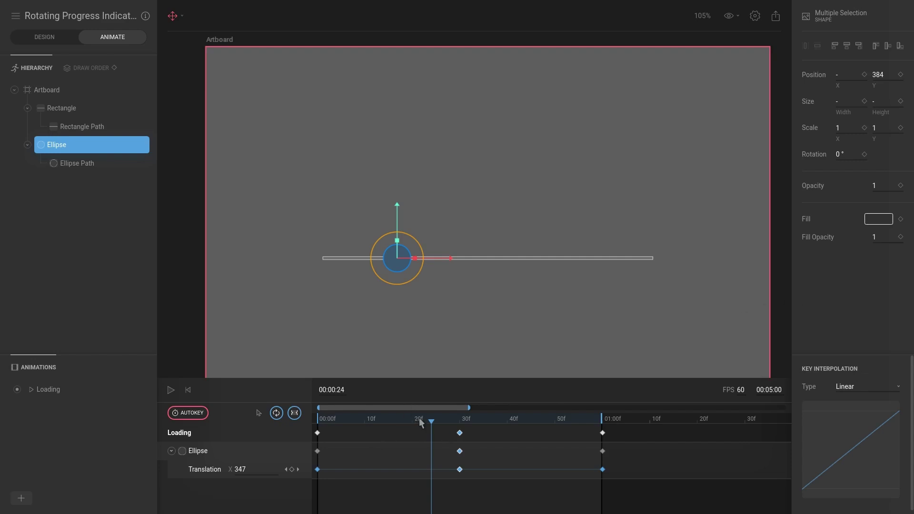
{"action": "left_click_drag", "start_coordinate": [421, 423], "coordinate": [314, 418]}
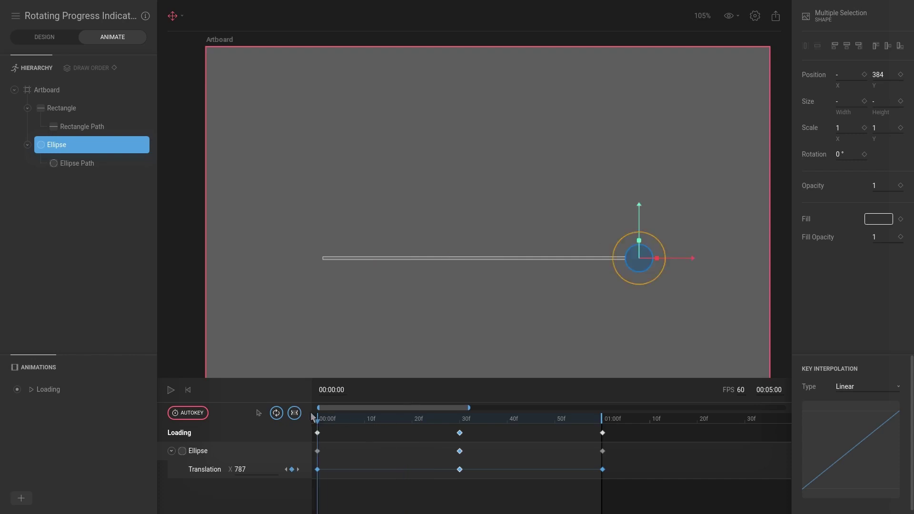
Set all keyframes' interpolation to Cubic.
{"action": "left_click", "coordinate": [350, 439]}
{"action": "left_click_drag", "start_coordinate": [649, 428], "coordinate": [305, 441]}
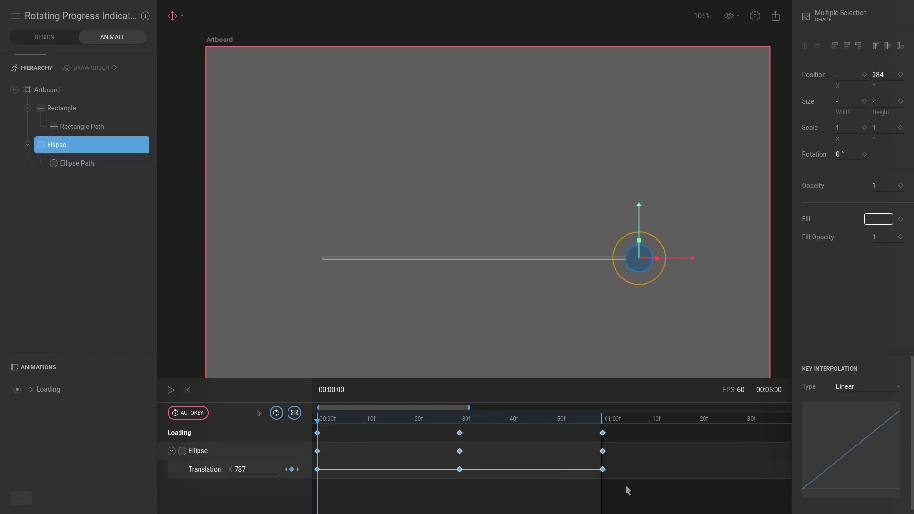
{"action": "left_click", "coordinate": [867, 385]}
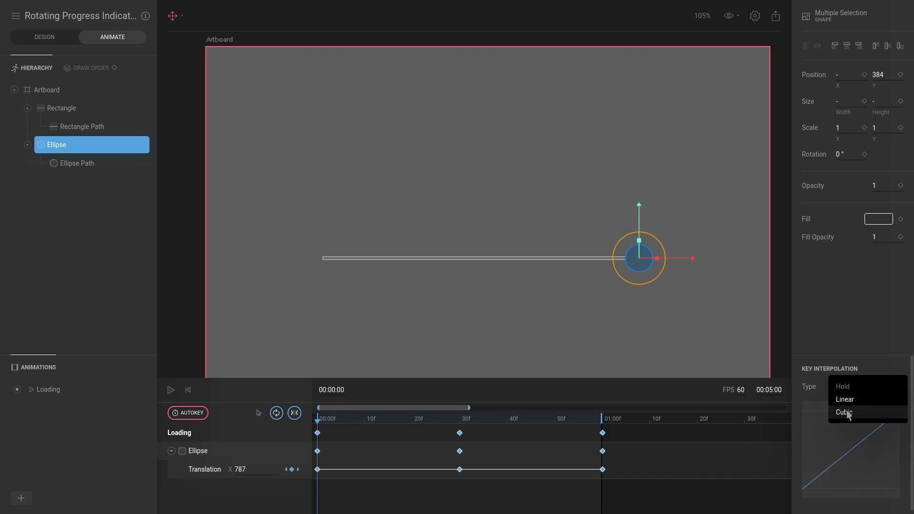
{"action": "left_click", "coordinate": [847, 410]}
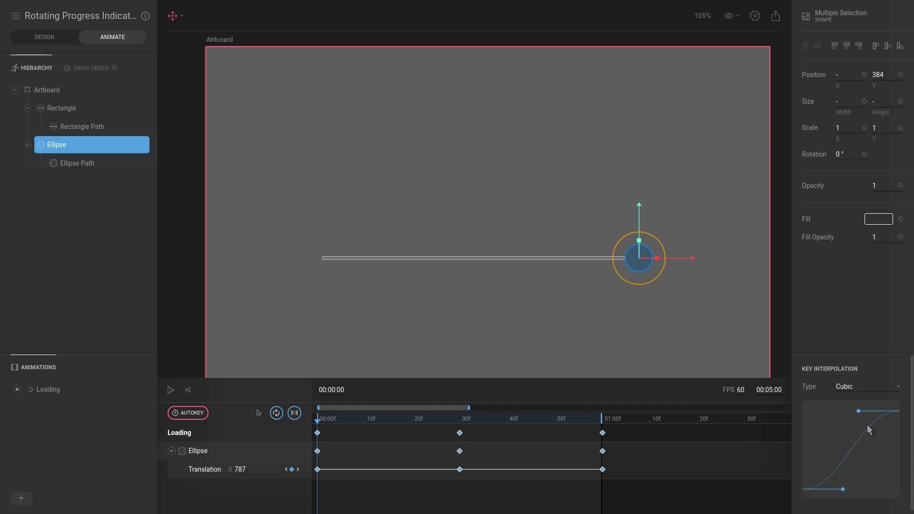
Rewind the playhead to the start and play the Loading animation.
{"action": "left_click", "coordinate": [661, 456]}
{"action": "left_click", "coordinate": [350, 419]}
{"action": "left_click", "coordinate": [322, 419]}
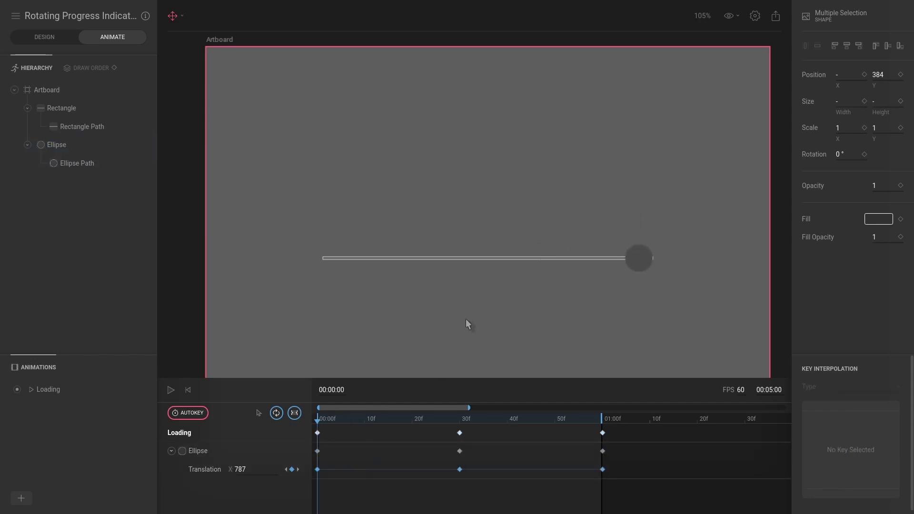
{"action": "key", "text": "space"}
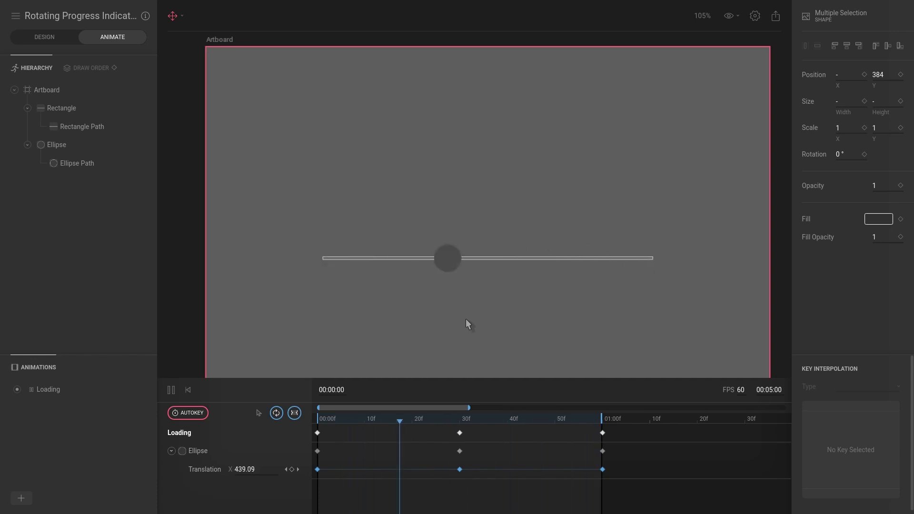
Switch all keyframes to Linear interpolation and preview the motion.
{"action": "scroll", "coordinate": [469, 320], "scroll_direction": "down", "scroll_amount": 3}
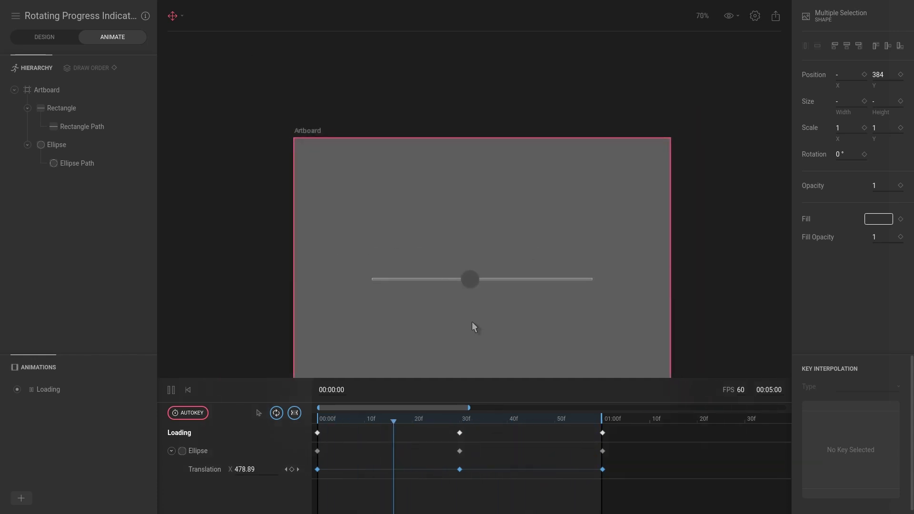
{"action": "key", "text": "space"}
{"action": "left_click_drag", "start_coordinate": [623, 429], "coordinate": [314, 441]}
{"action": "left_click", "coordinate": [874, 387]}
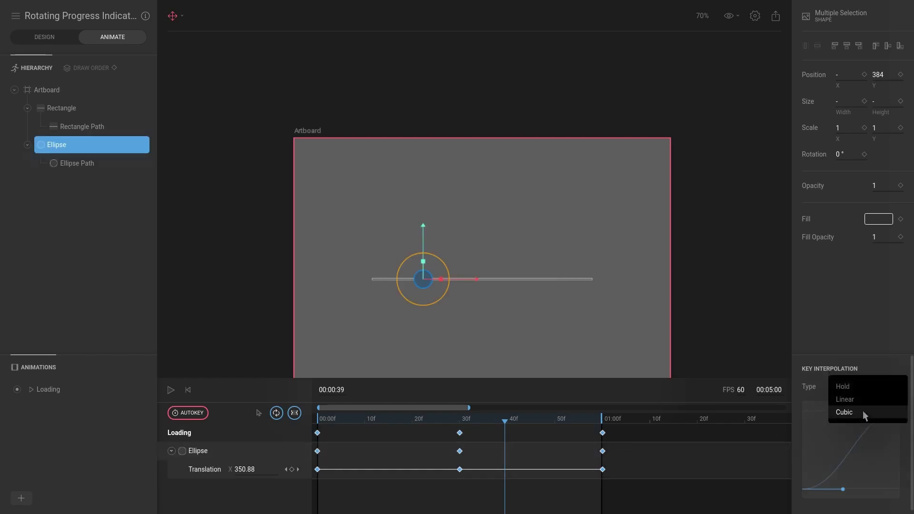
{"action": "left_click", "coordinate": [864, 399]}
{"action": "key", "text": "space"}
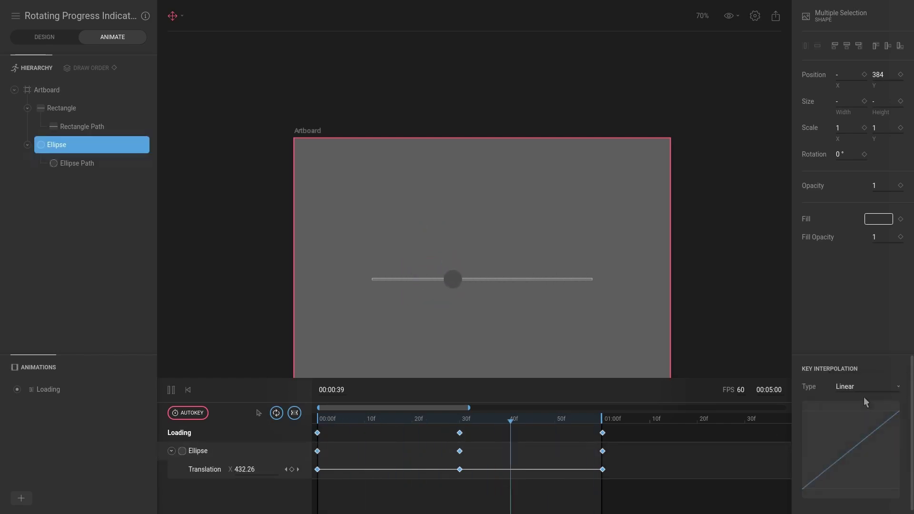
{"action": "key", "text": "space"}
Restore Cubic interpolation on all keys and preview, then stop playback.
{"action": "left_click", "coordinate": [869, 390]}
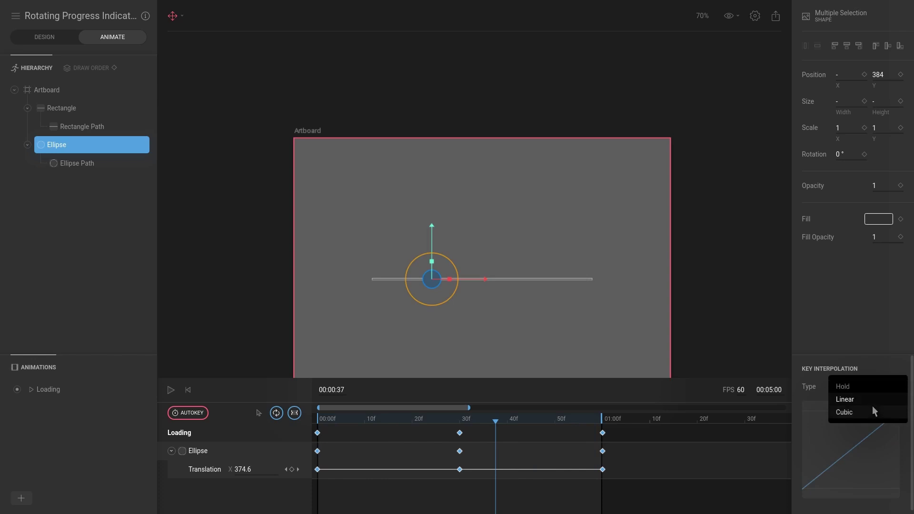
{"action": "left_click", "coordinate": [873, 409]}
{"action": "key", "text": "space"}
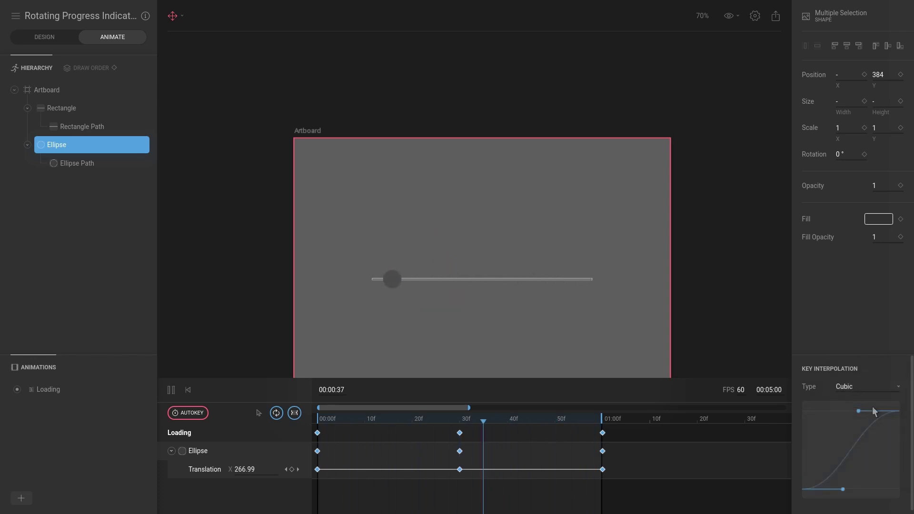
{"action": "left_click", "coordinate": [458, 438]}
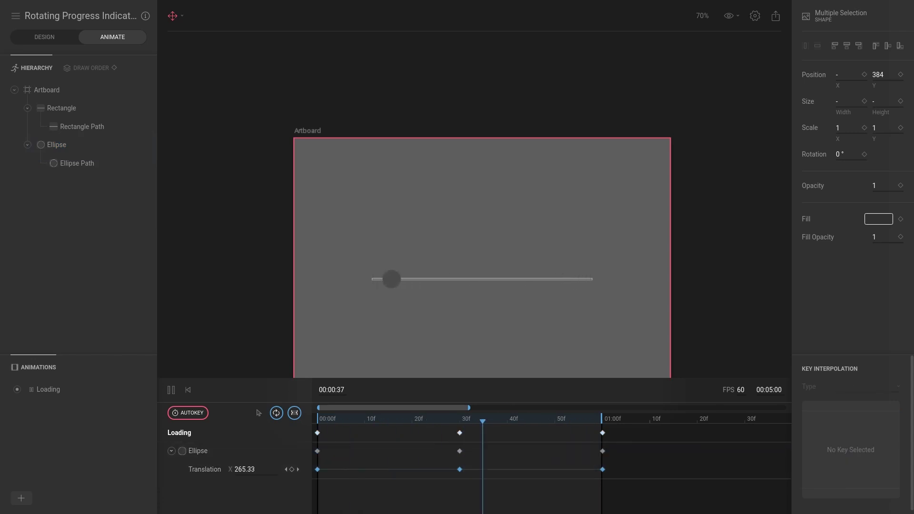
{"action": "key", "text": "space"}
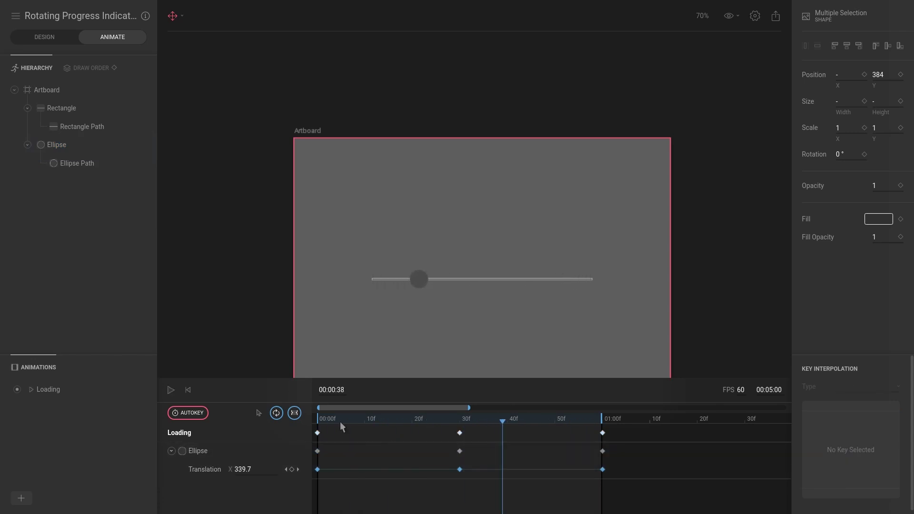
Check the keyframes at 30f, 01:00f and 00:00f, rewinding to frame 0.
{"action": "left_click", "coordinate": [458, 433]}
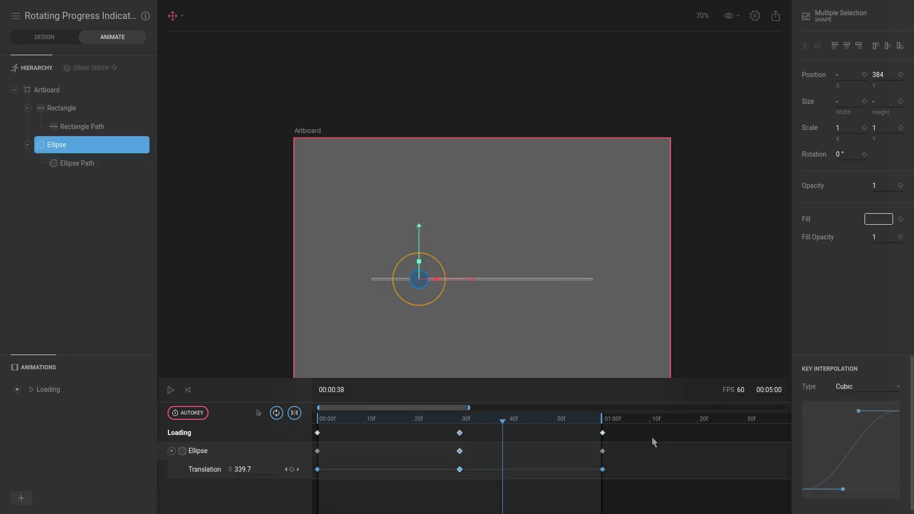
{"action": "left_click", "coordinate": [601, 433]}
{"action": "left_click", "coordinate": [315, 434]}
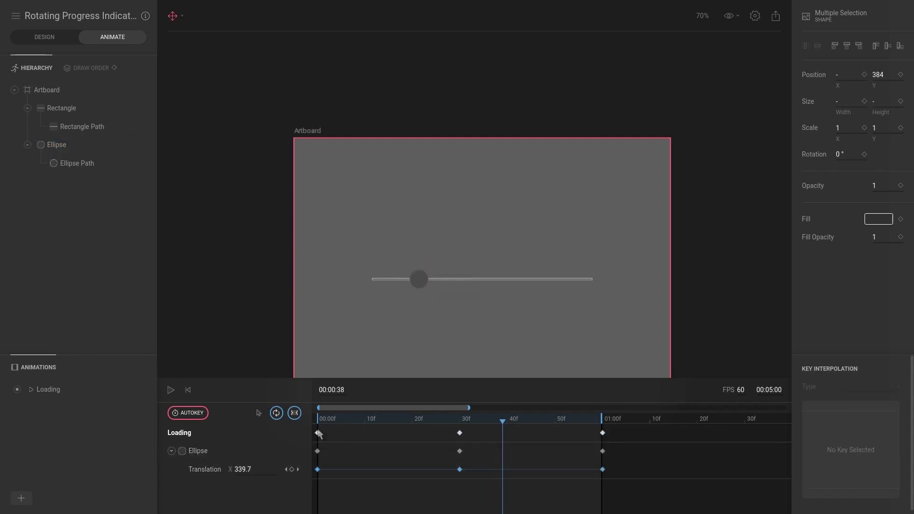
{"action": "left_click", "coordinate": [317, 433]}
{"action": "left_click_drag", "start_coordinate": [487, 424], "coordinate": [315, 419]}
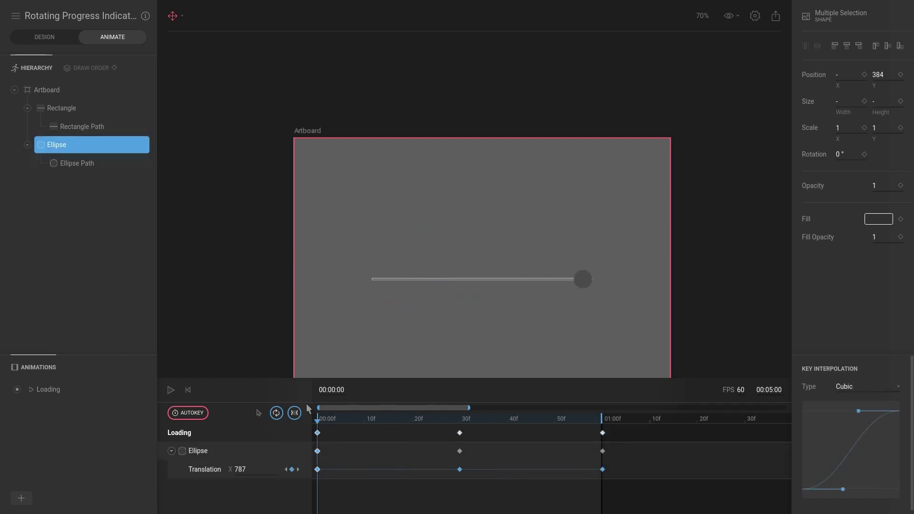
{"action": "left_click", "coordinate": [328, 437]}
{"action": "left_click", "coordinate": [318, 434]}
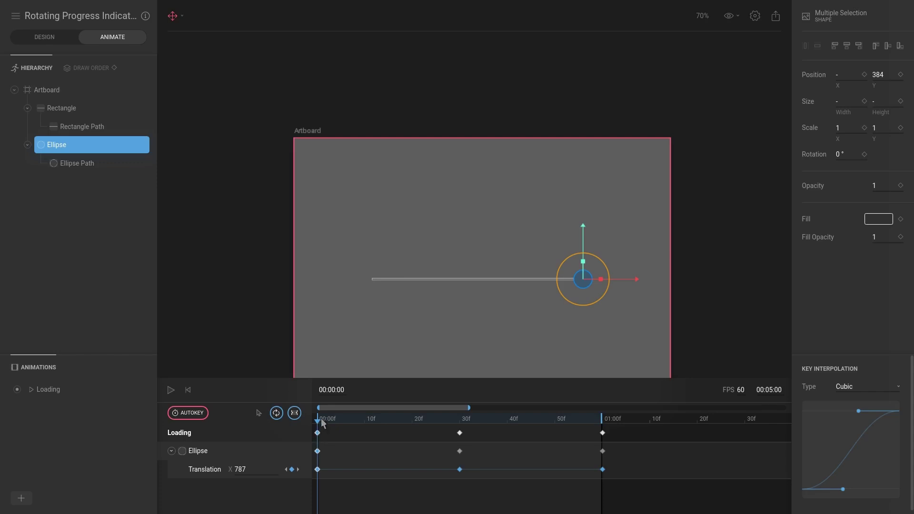
Set the 30f keyframes to Linear interpolation.
{"action": "left_click_drag", "start_coordinate": [322, 423], "coordinate": [465, 410]}
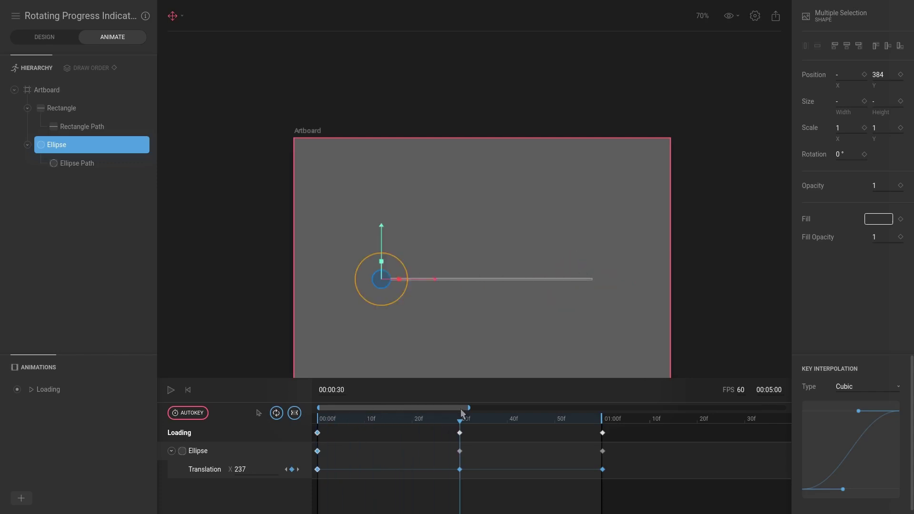
{"action": "left_click", "coordinate": [459, 433]}
{"action": "left_click", "coordinate": [868, 387]}
{"action": "left_click", "coordinate": [865, 399]}
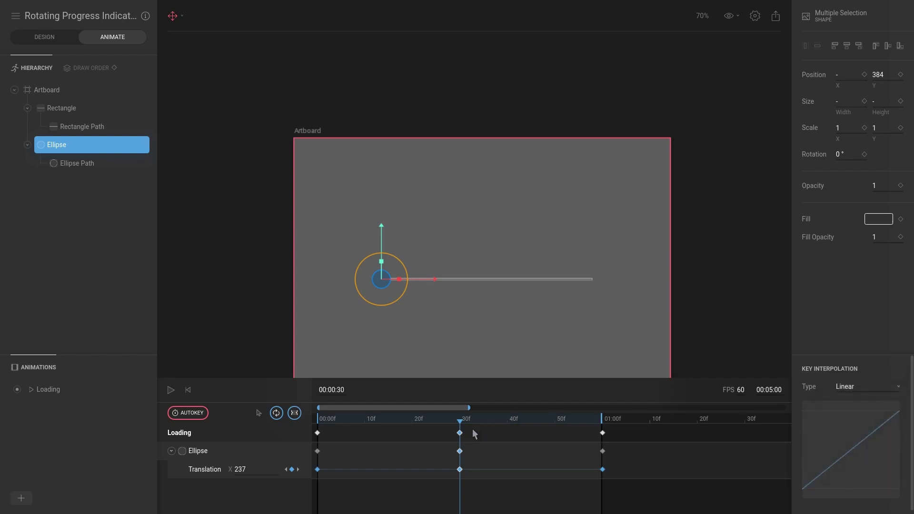
Scrub to 01:00f to confirm those keys remain Cubic.
{"action": "left_click_drag", "start_coordinate": [459, 423], "coordinate": [604, 418]}
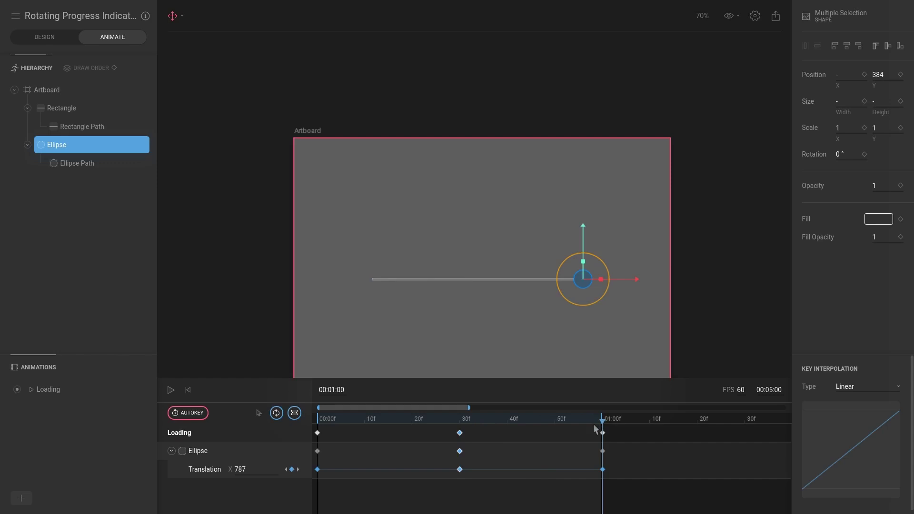
{"action": "left_click", "coordinate": [602, 433]}
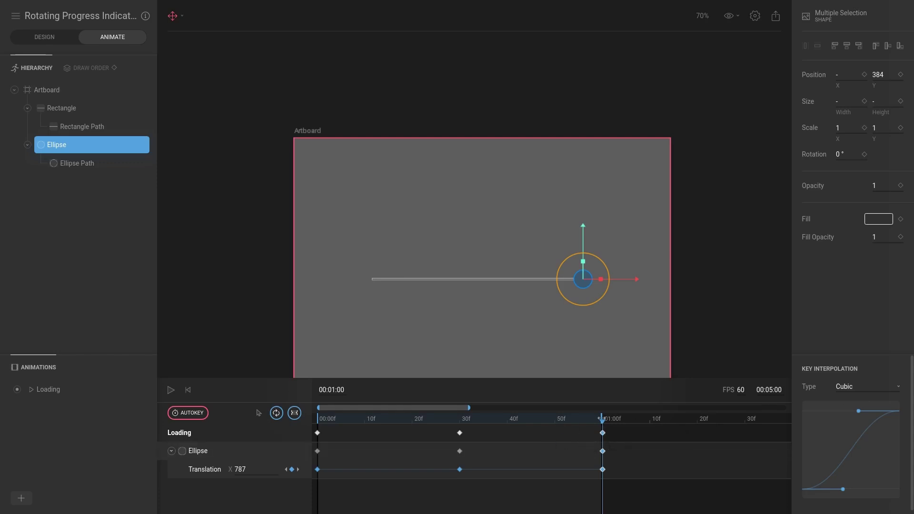
{"action": "left_click_drag", "start_coordinate": [601, 418], "coordinate": [693, 419]}
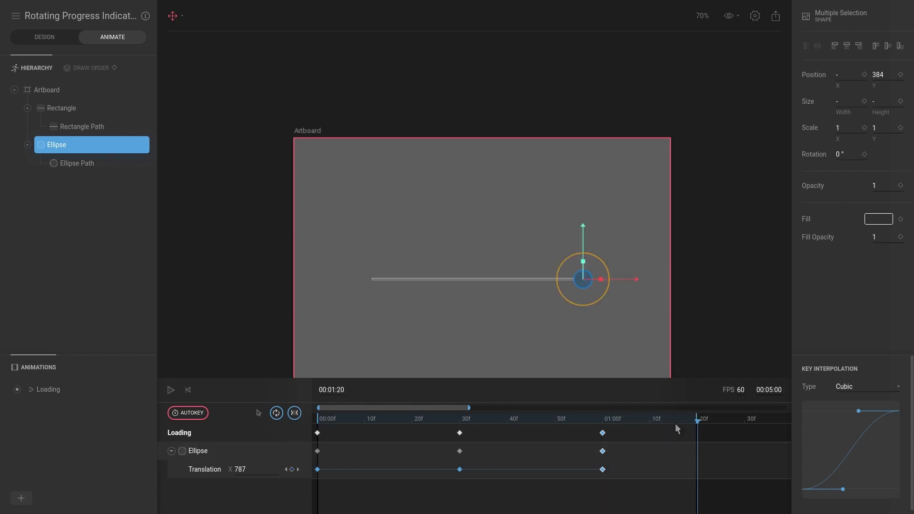
{"action": "left_click_drag", "start_coordinate": [697, 418], "coordinate": [603, 419]}
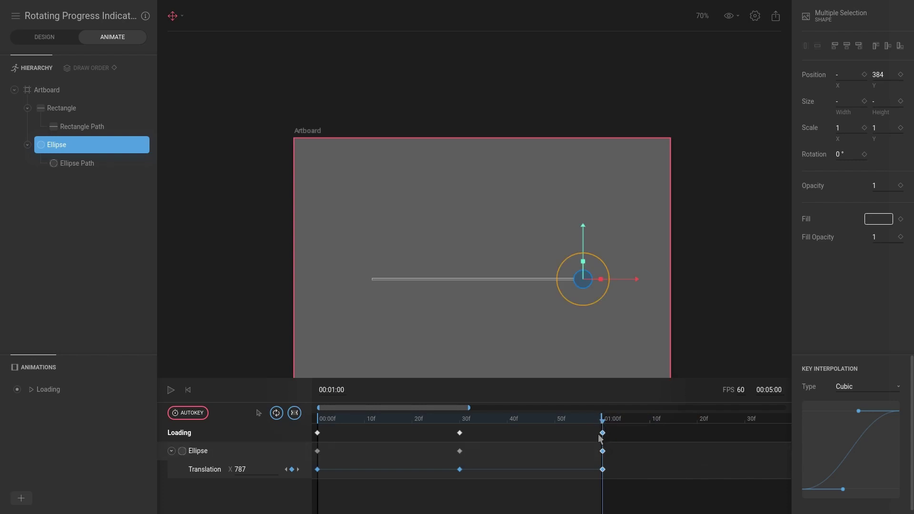
Preview the loading loop from frame 51, then stop playback.
{"action": "left_click", "coordinate": [561, 420]}
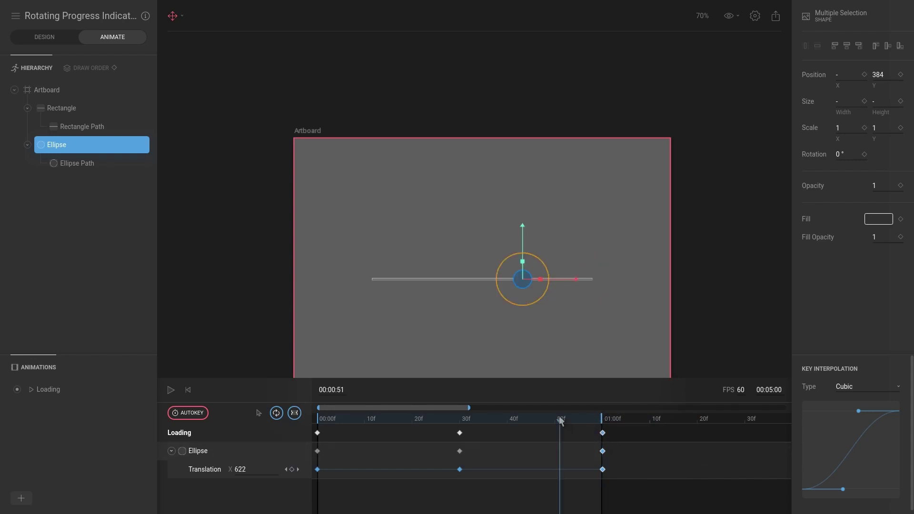
{"action": "key", "text": "space"}
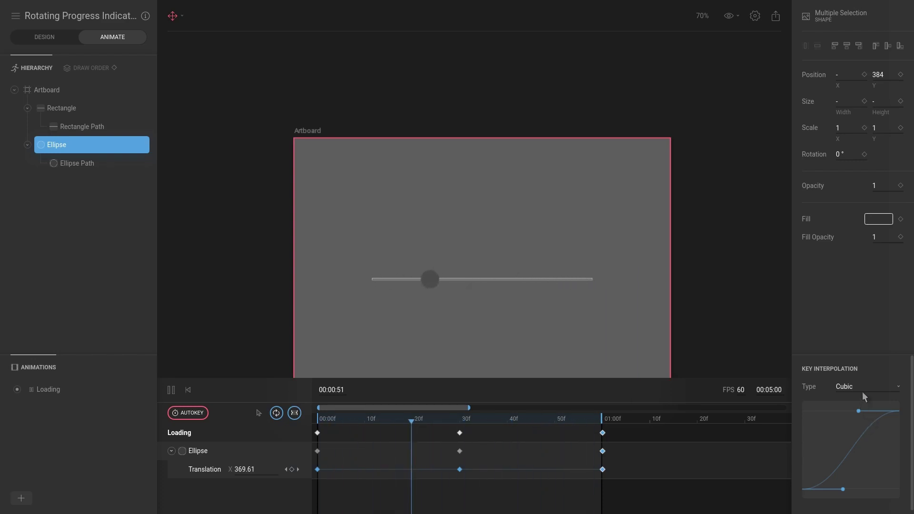
{"action": "key", "text": "space"}
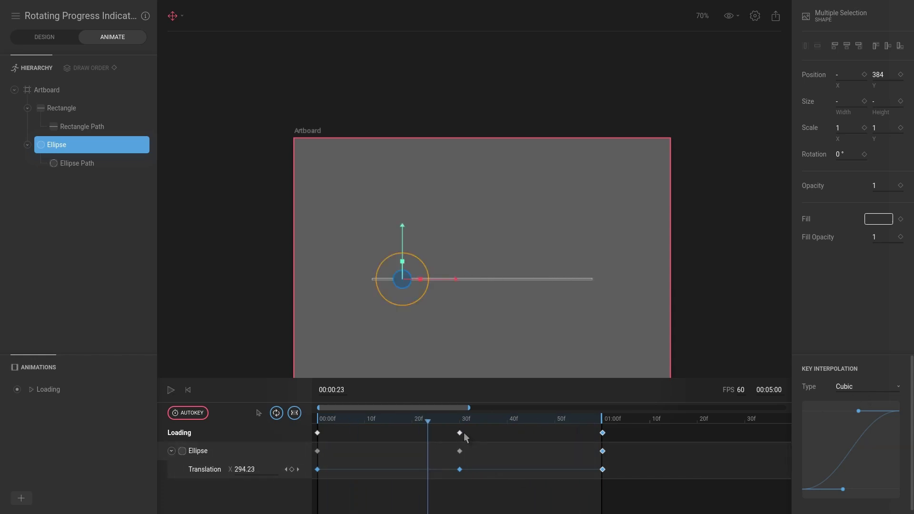
Set the 30f keyframes to Cubic interpolation and play the loop to preview the easing.
{"action": "left_click", "coordinate": [460, 433]}
{"action": "left_click", "coordinate": [845, 388]}
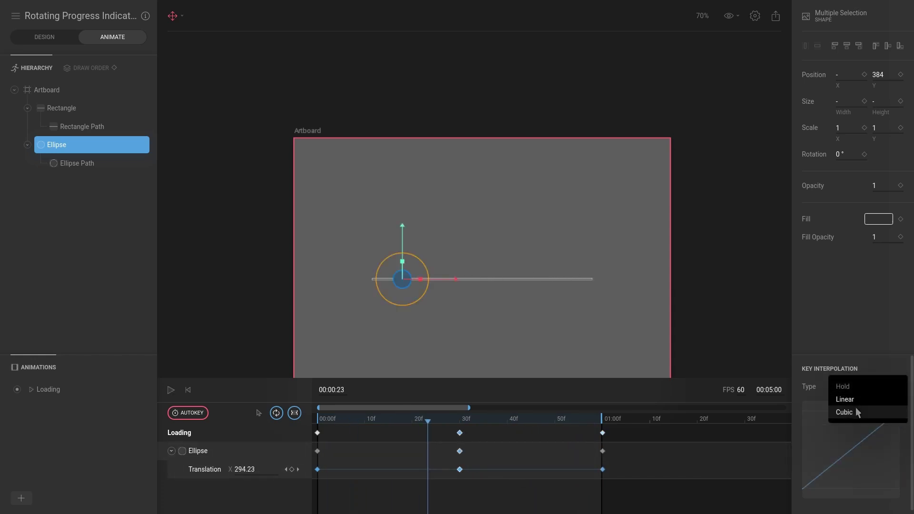
{"action": "left_click", "coordinate": [845, 412]}
{"action": "key", "text": "space"}
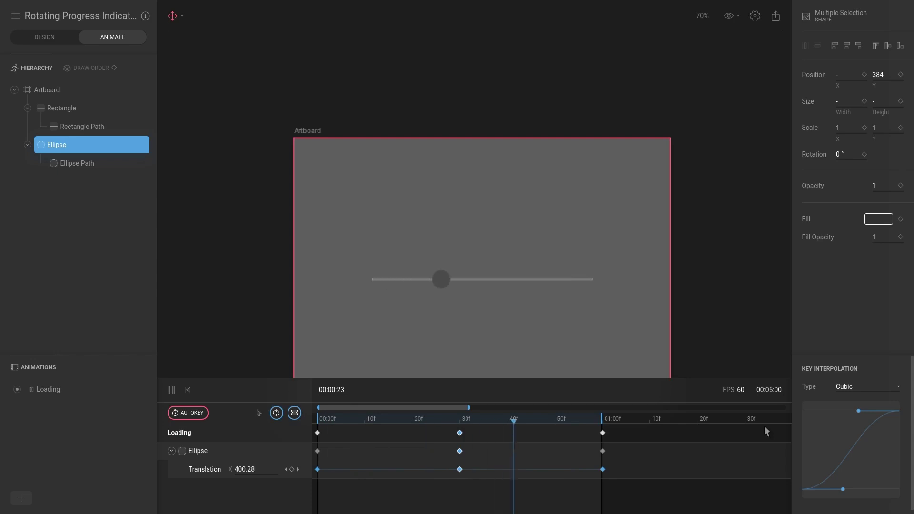